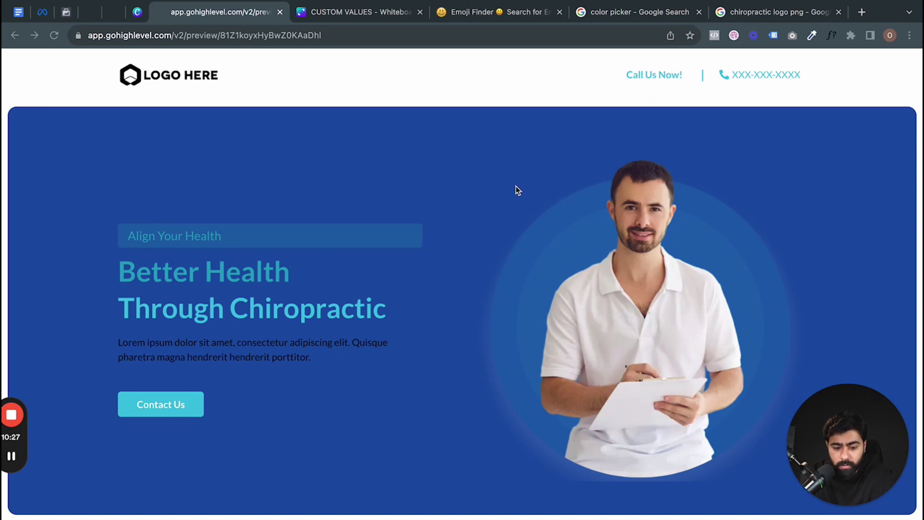
- Go back to the Custom Values settings where the new Logo Url value was started
scroll(515, 186, "down", 10)
scroll(515, 186, "up", 10)
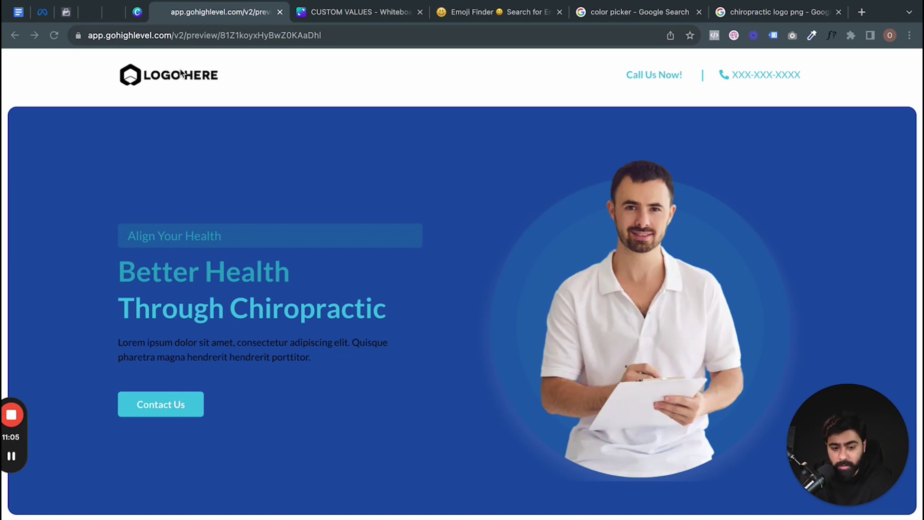
left_click(89, 13)
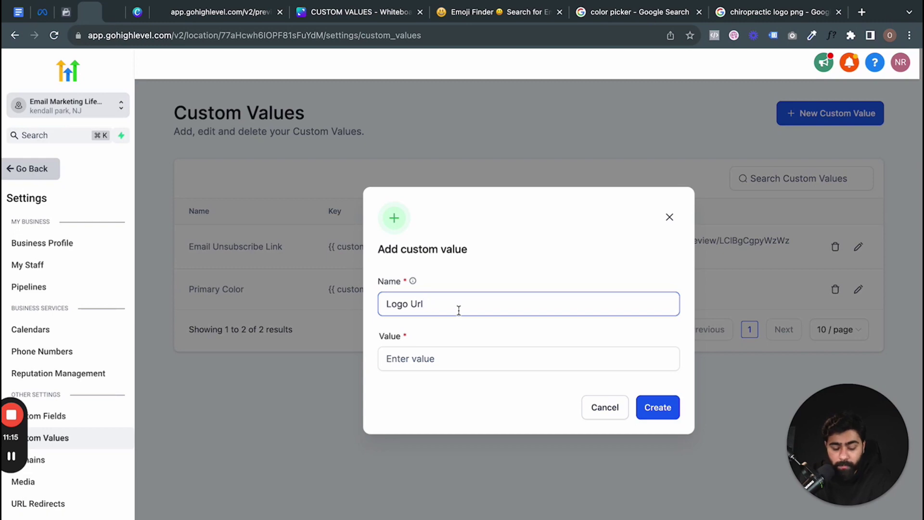
- Download the South Central Chiropractic logo PNG from Google Images to Downloads
left_click(750, 15)
right_click(652, 208)
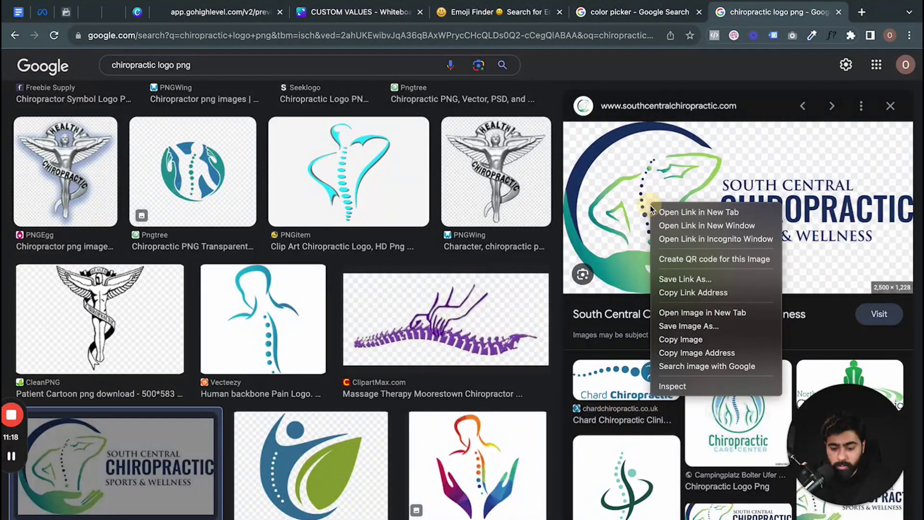
left_click(698, 318)
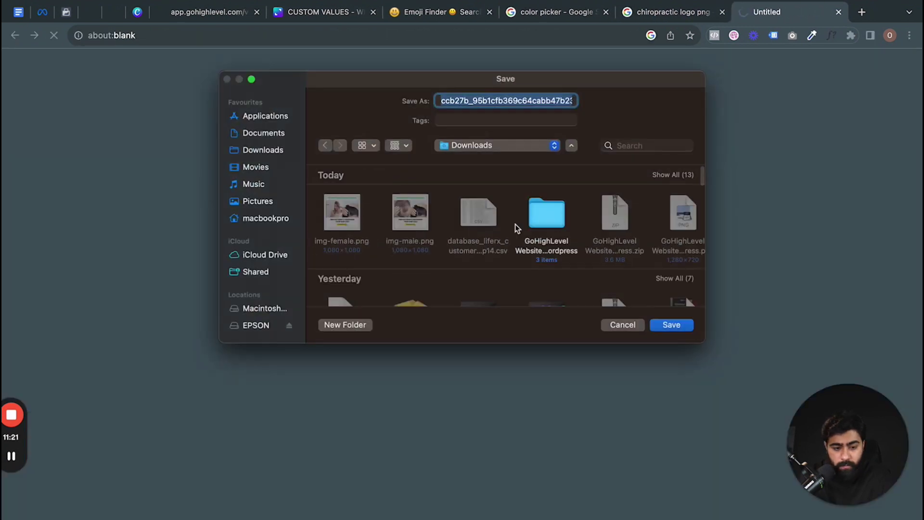
key("Return")
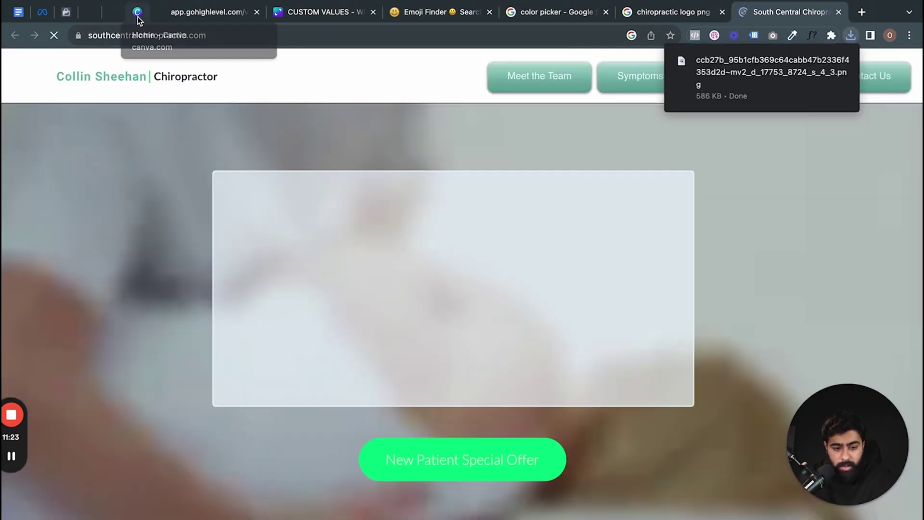
left_click(168, 16)
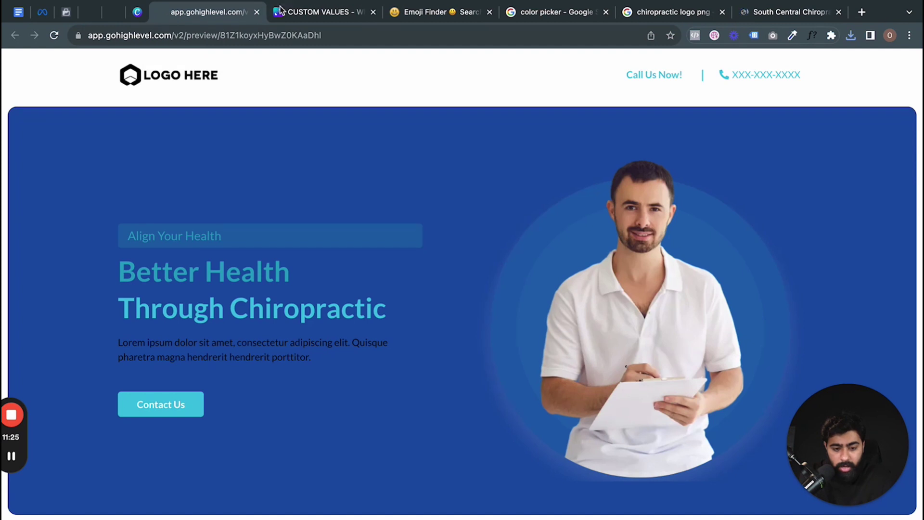
- Cancel the empty Logo Url value and open the media library from Media settings
left_click(294, 11)
left_click(114, 12)
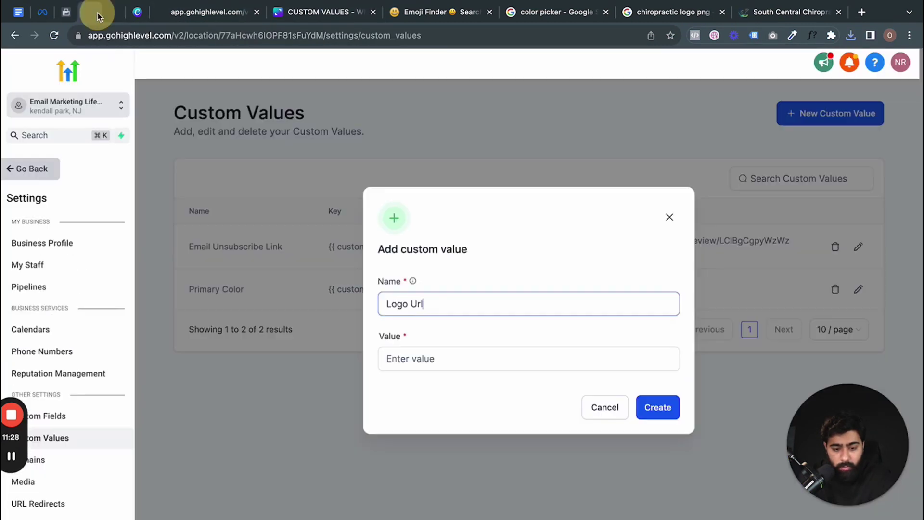
left_click(408, 364)
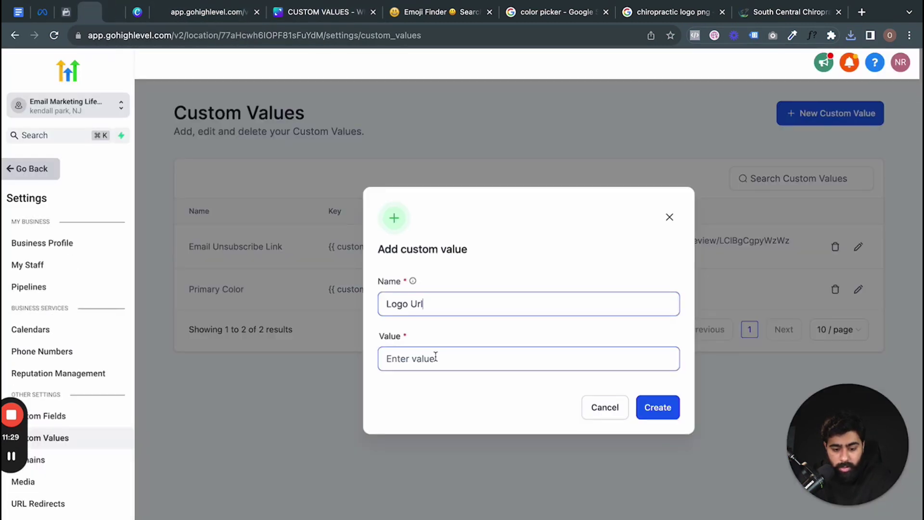
left_click(597, 408)
left_click(67, 481)
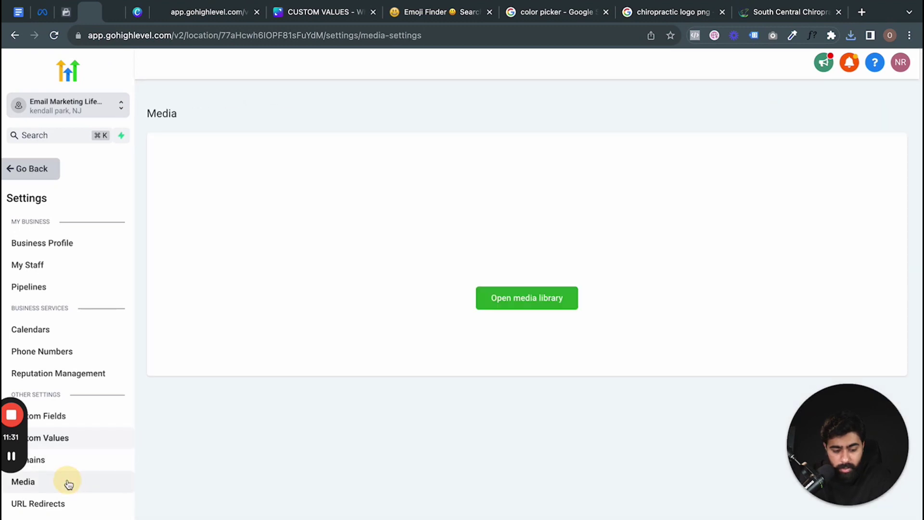
left_click(511, 300)
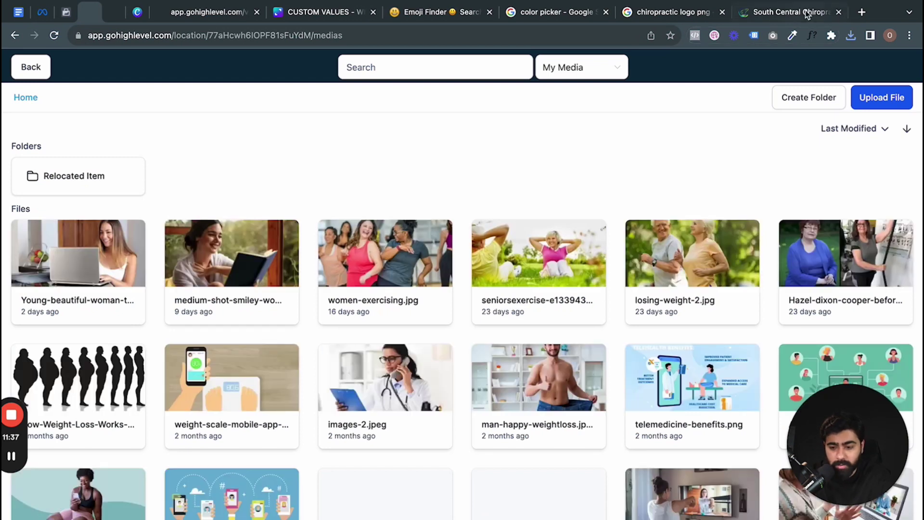
- Upload the downloaded chiropractic logo PNG to the media library and copy its image link
left_click(851, 35)
left_click_drag(743, 99, 299, 189)
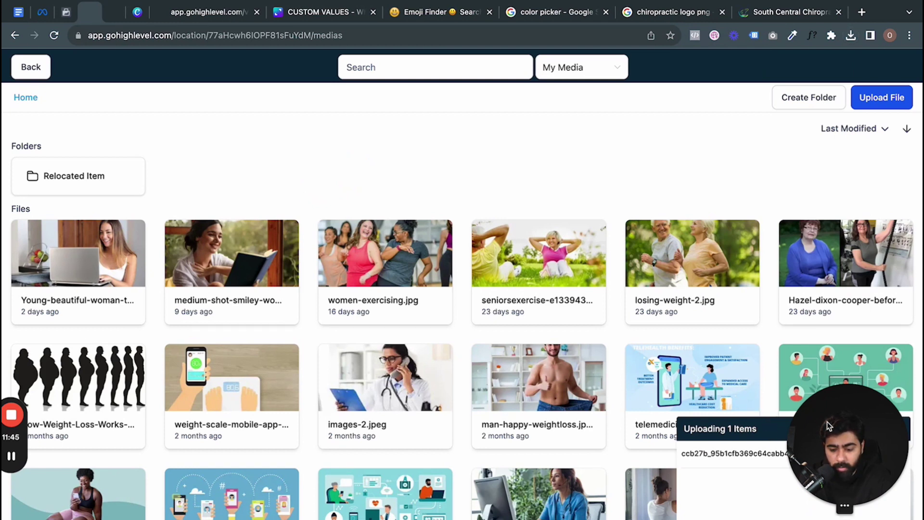
left_click_drag(827, 422, 853, 212)
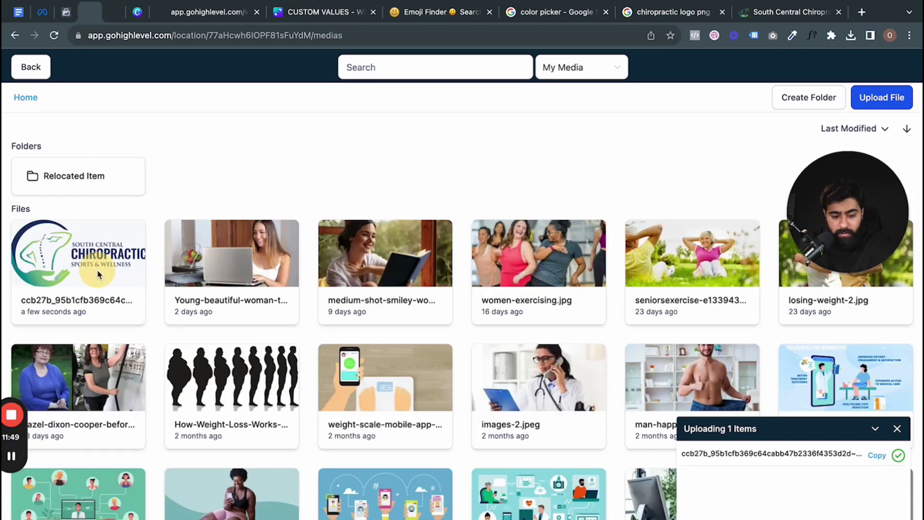
left_click(68, 250)
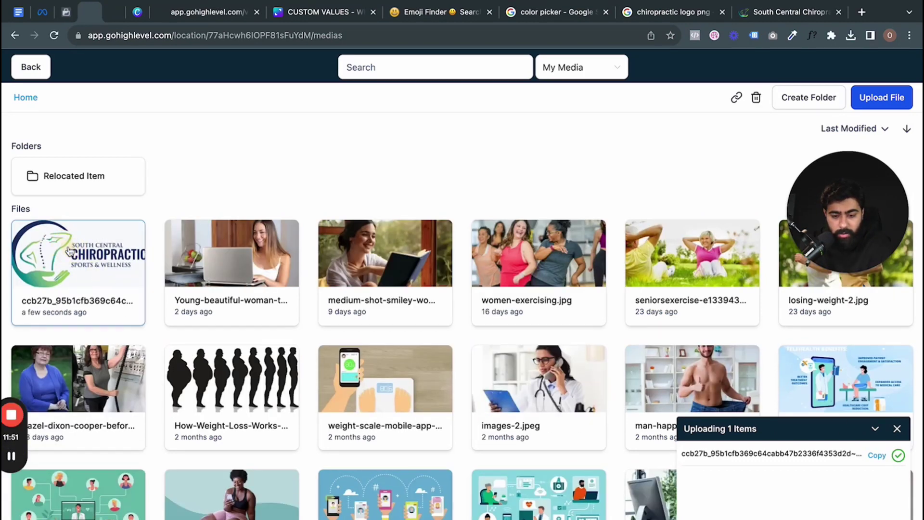
left_click(737, 99)
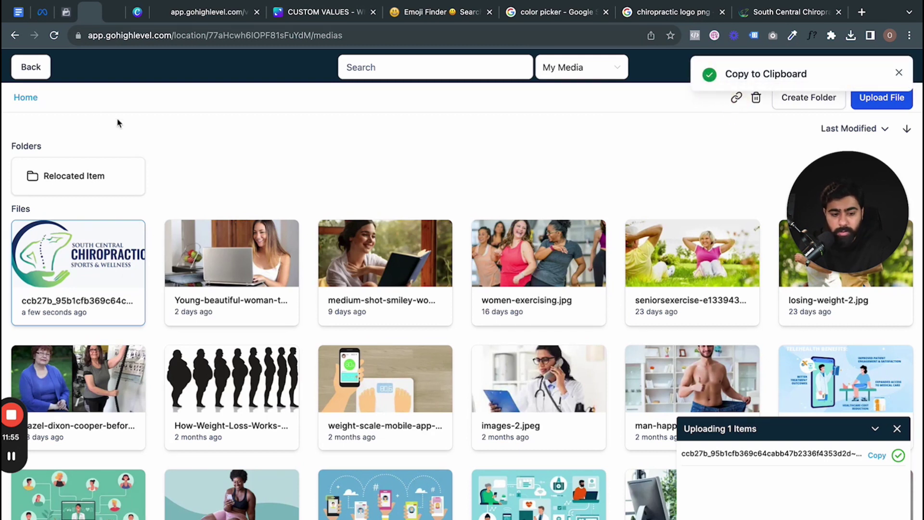
- Create a Logo URL custom value holding the pasted logo link and copy its key
left_click(39, 72)
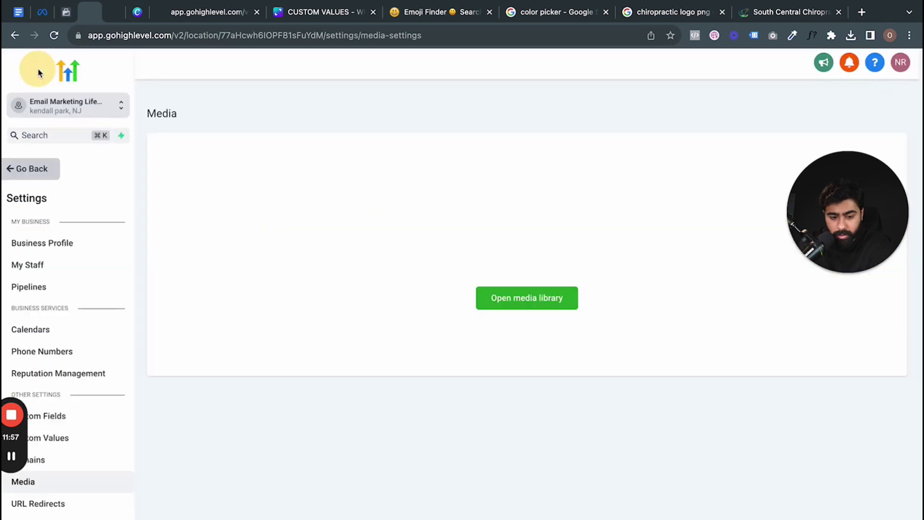
left_click(71, 439)
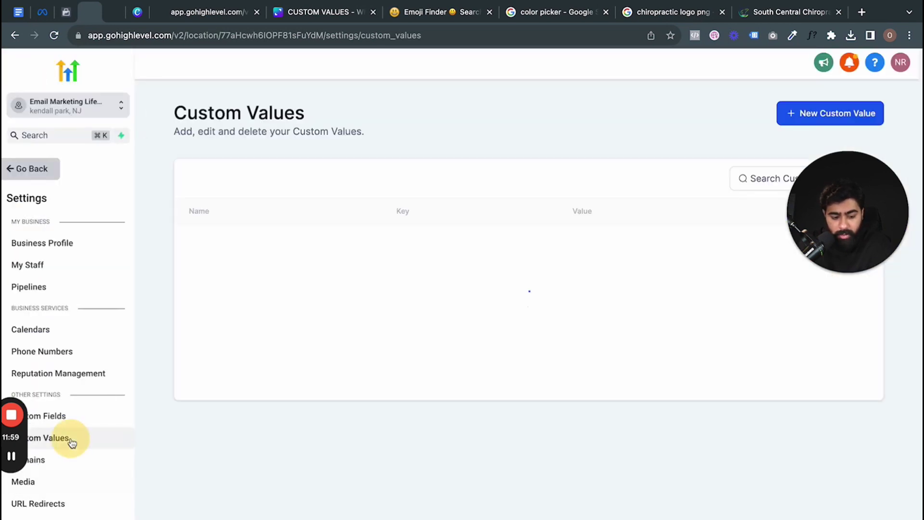
left_click(809, 114)
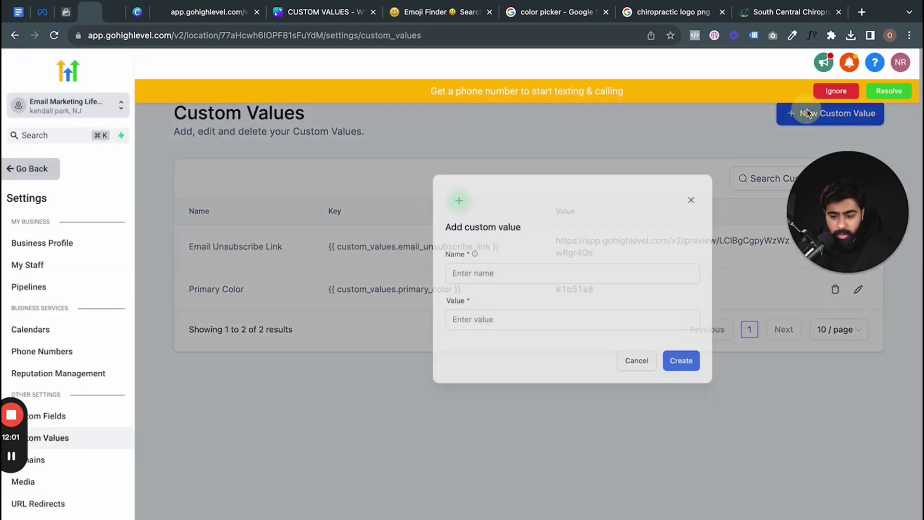
left_click(416, 310)
type("L")
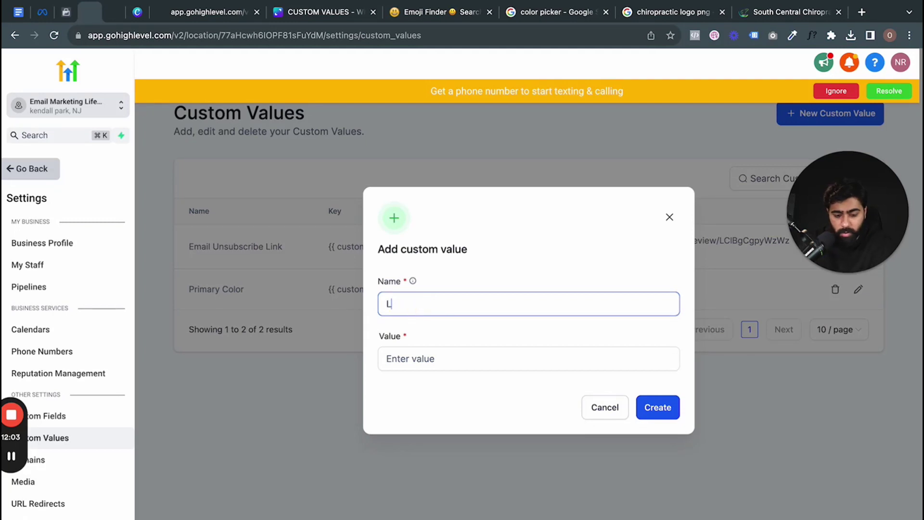
type("ogo URL")
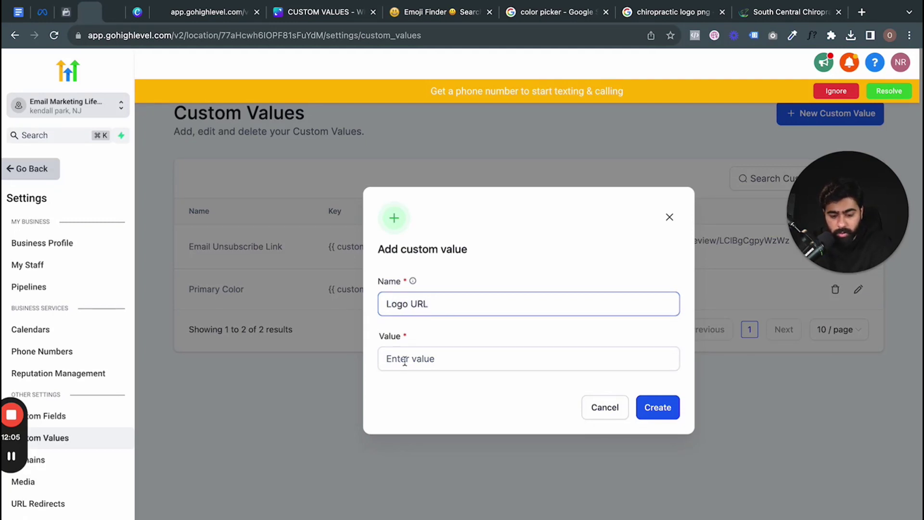
left_click(404, 359)
key("super+v")
left_click(671, 416)
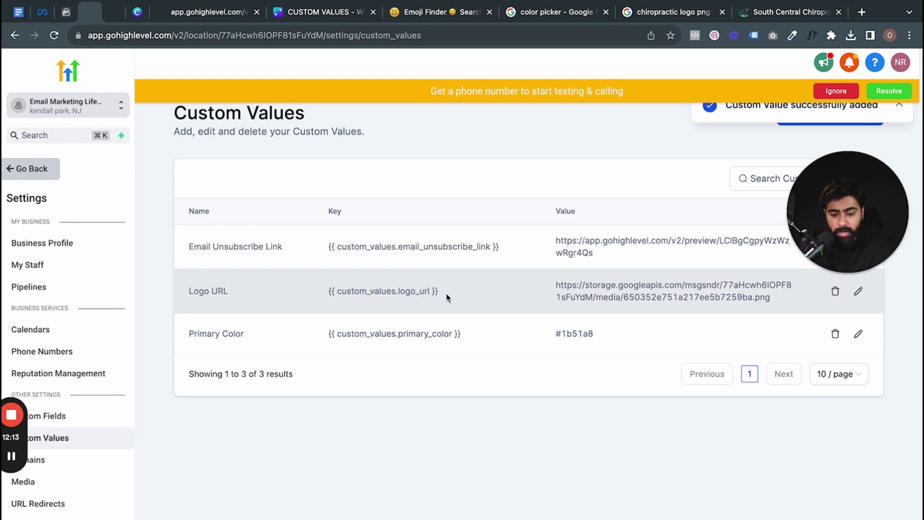
left_click_drag(448, 295, 324, 295)
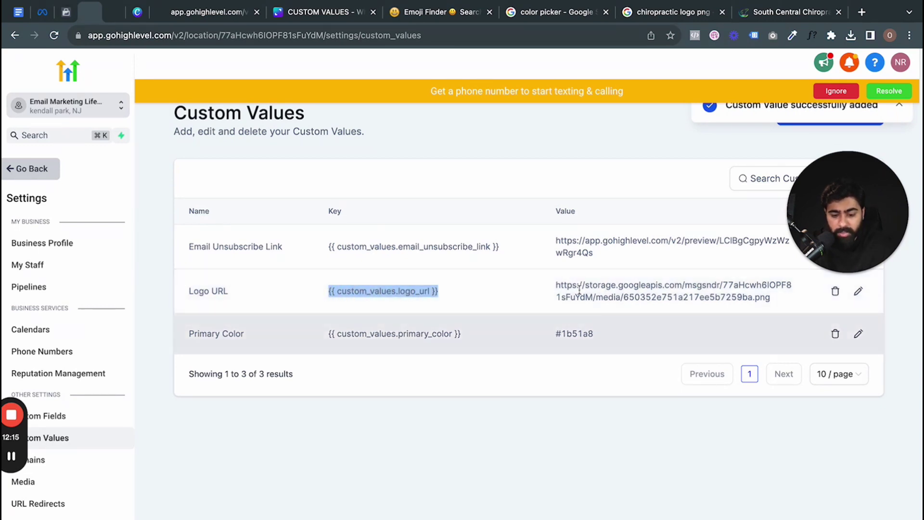
left_click_drag(450, 297, 326, 293)
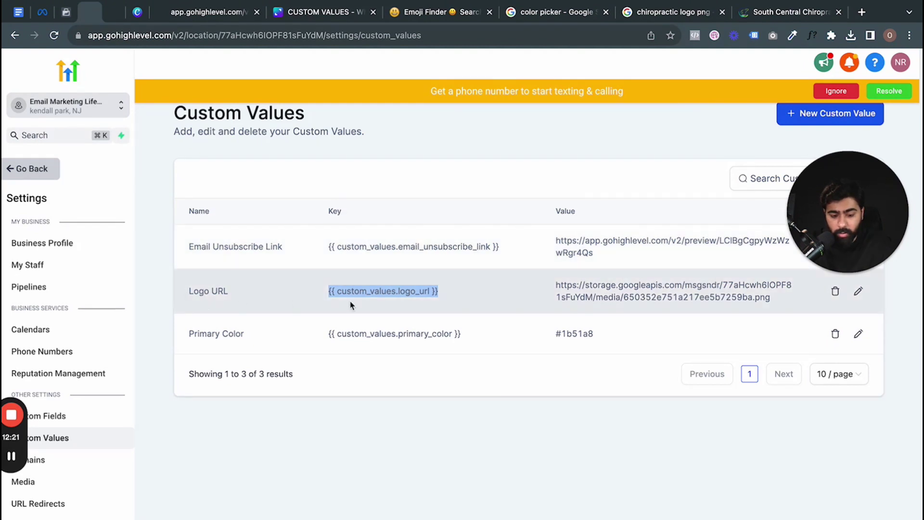
- Set the header logo image source to {{ custom_values.logo_url }} in the page builder
left_click(117, 13)
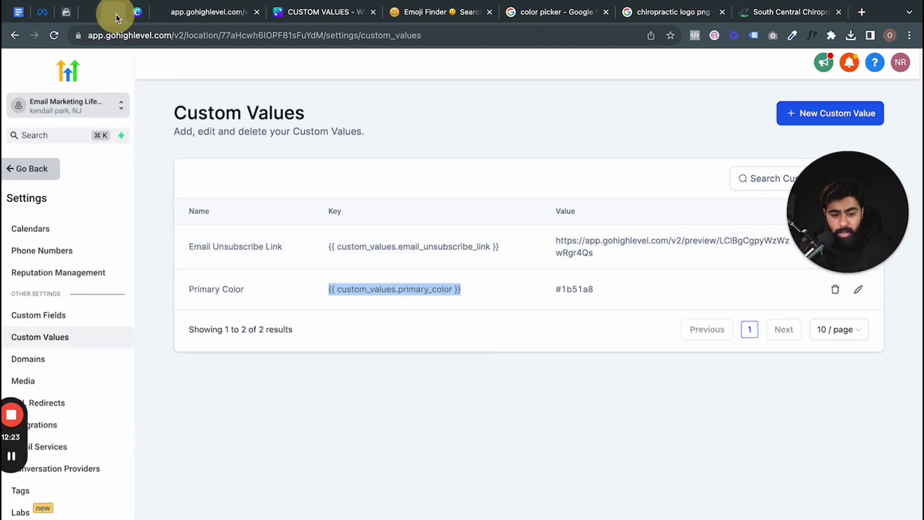
left_click(29, 173)
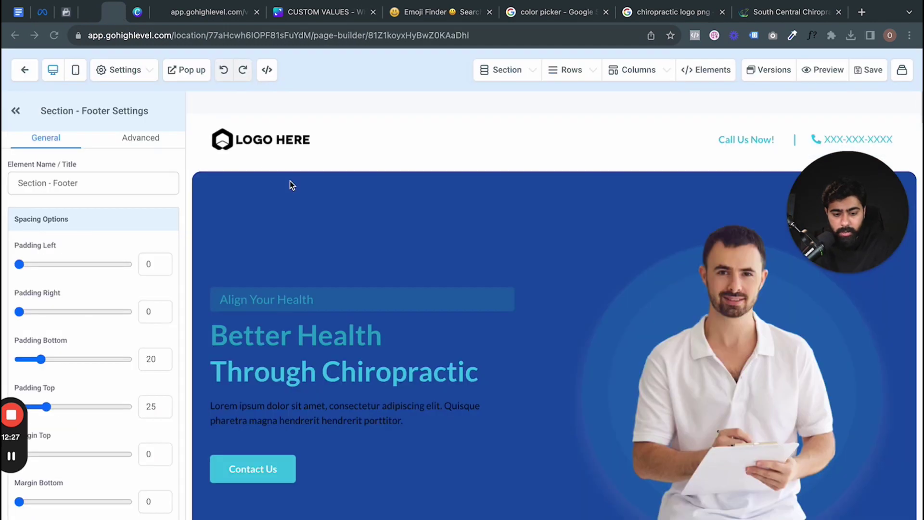
left_click(270, 140)
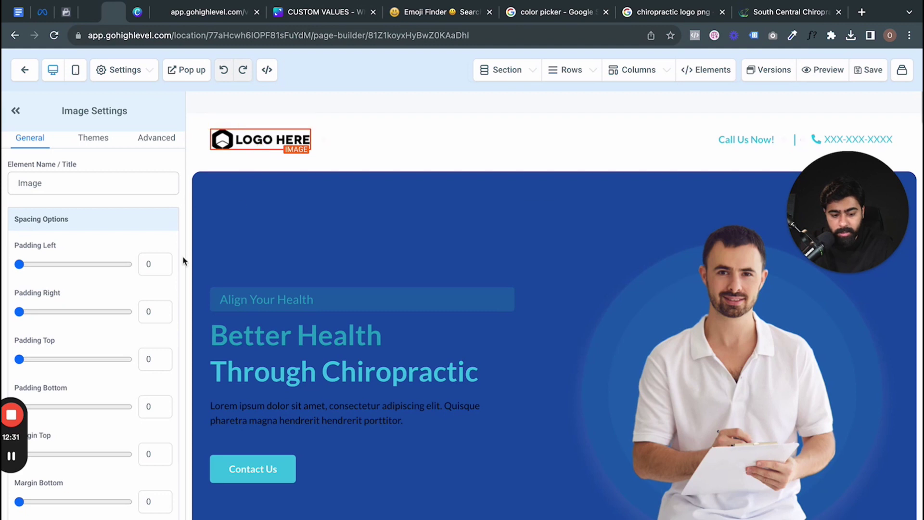
scroll(146, 289, "down", 8)
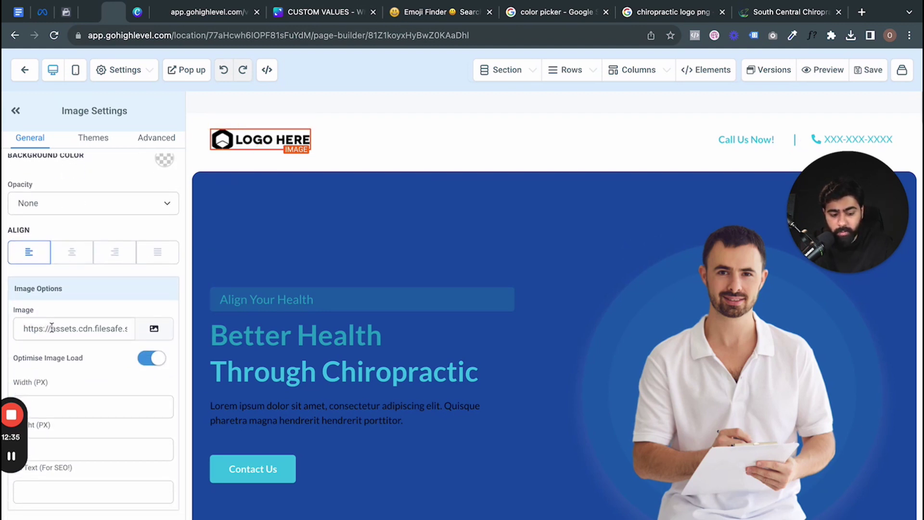
left_click(42, 327)
key("ctrl+a")
key("ctrl+v")
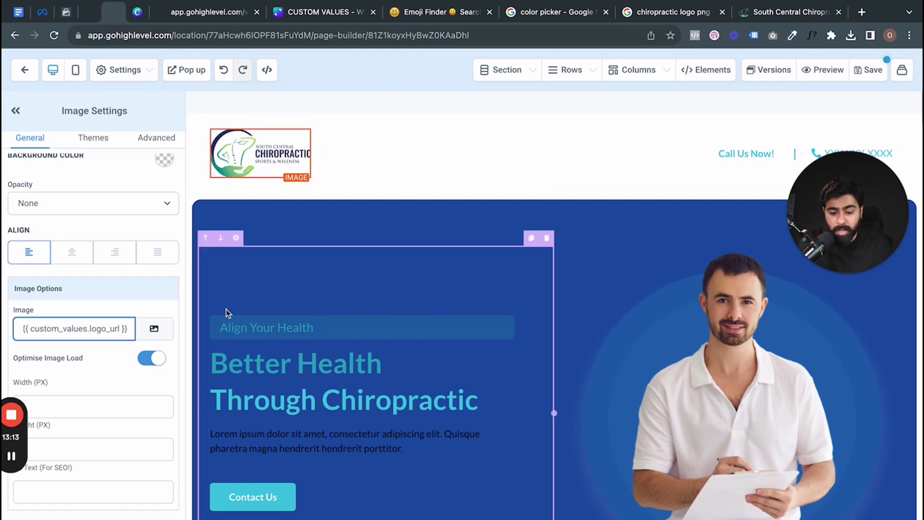
scroll(226, 308, "down", 20)
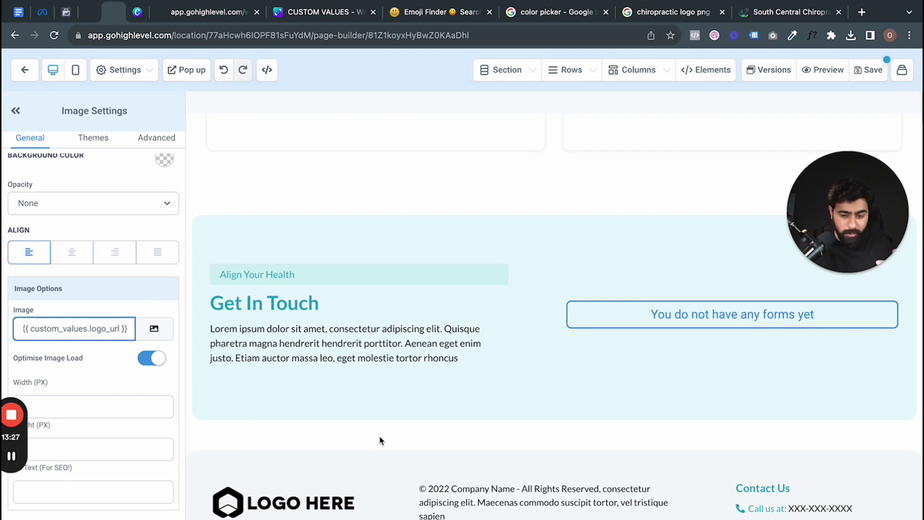
- Scroll back to the header and select the XXX-XXX-XXXX phone paragraph
scroll(431, 305, "up", 10)
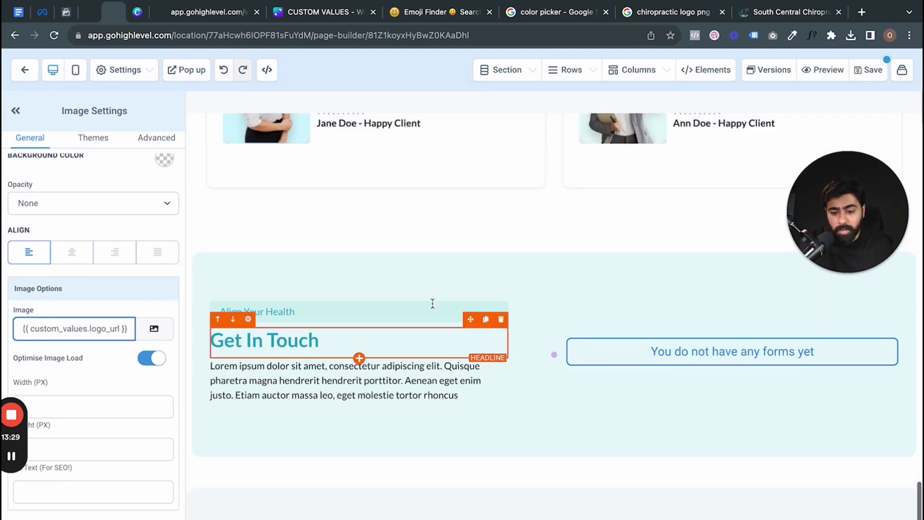
scroll(432, 303, "up", 2)
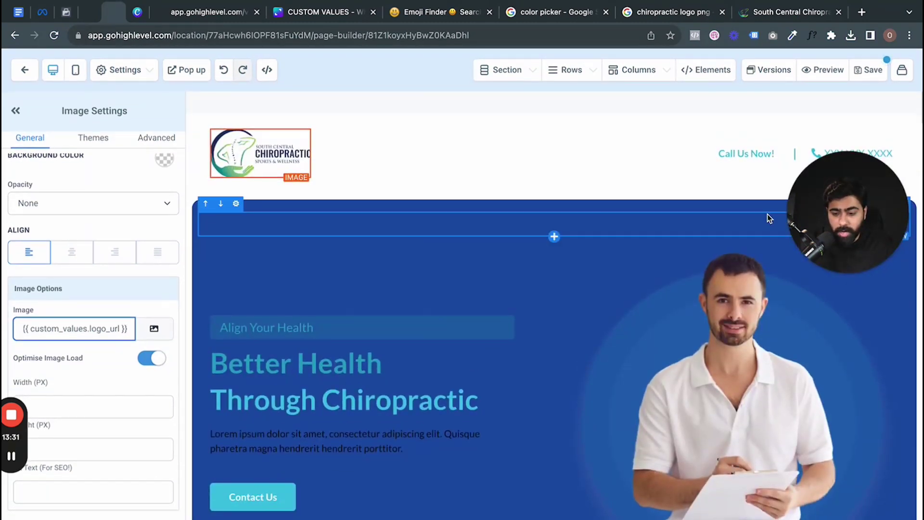
left_click(848, 154)
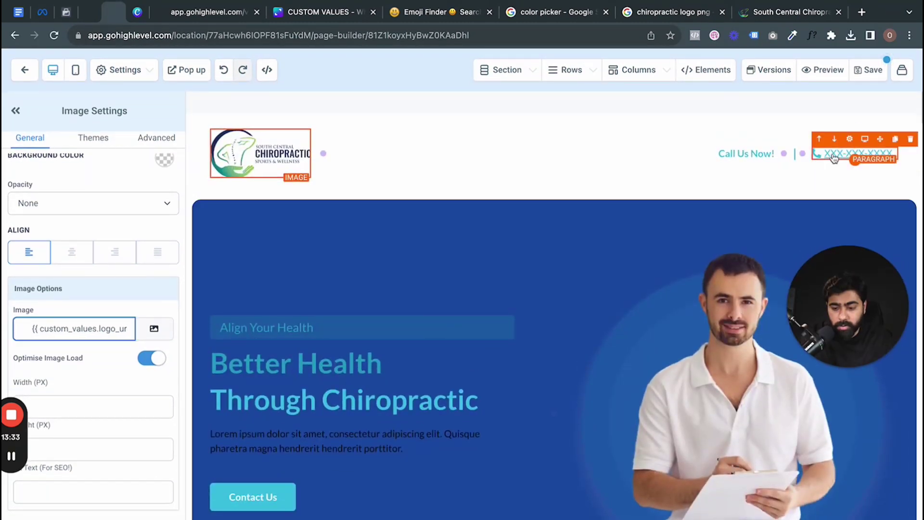
- Add a Phone Number custom value with the business phone and copy its phone_number key
left_click(90, 18)
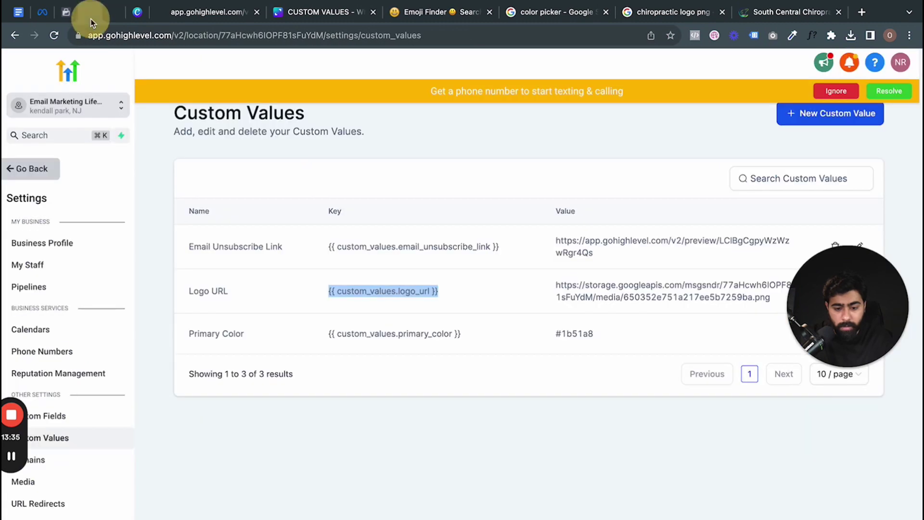
left_click(825, 112)
type("Ph")
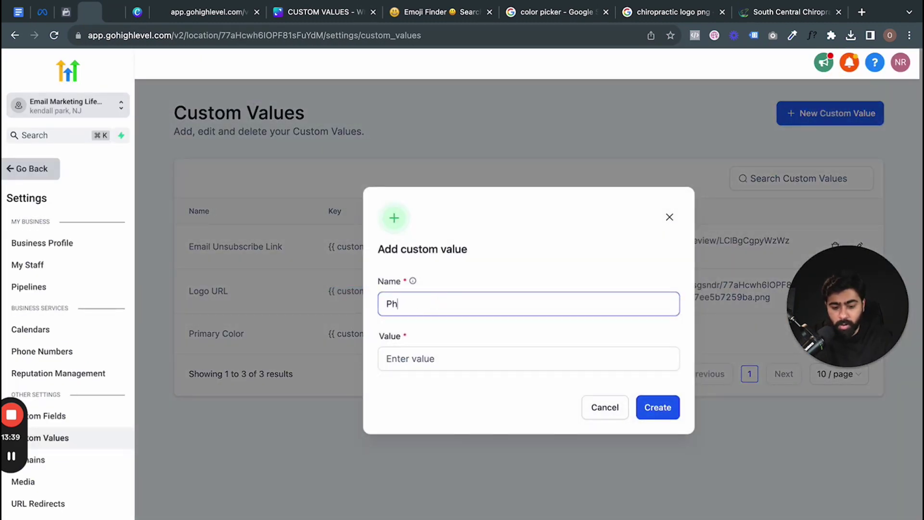
type("one Numberr")
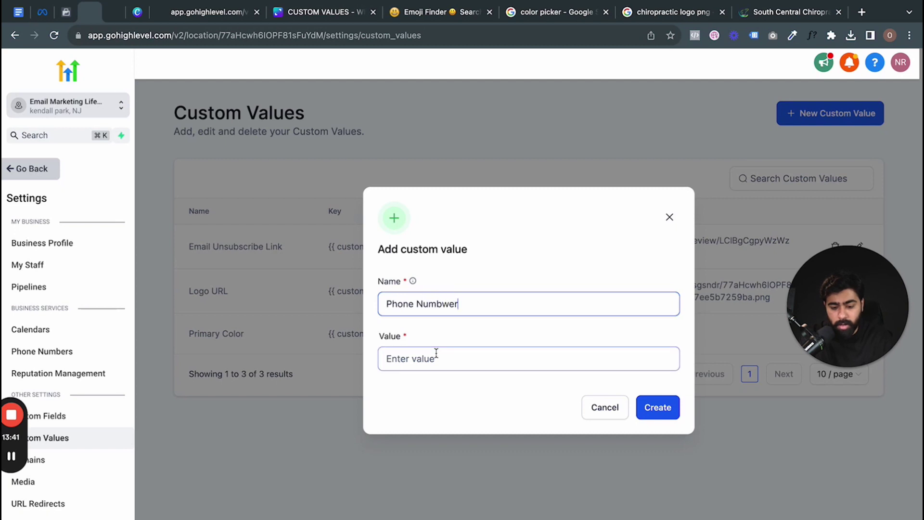
key("BackSpace")
key("BackSpace")
key("BackSpace")
type("er")
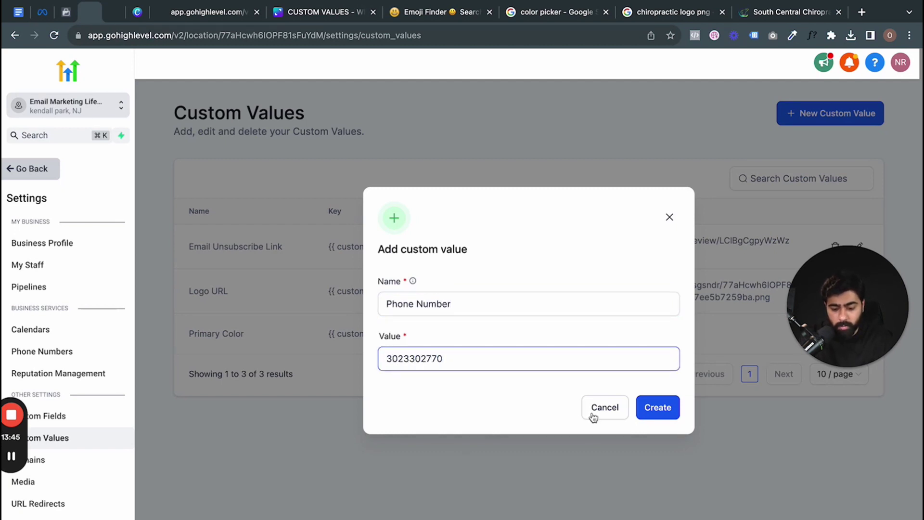
left_click(666, 411)
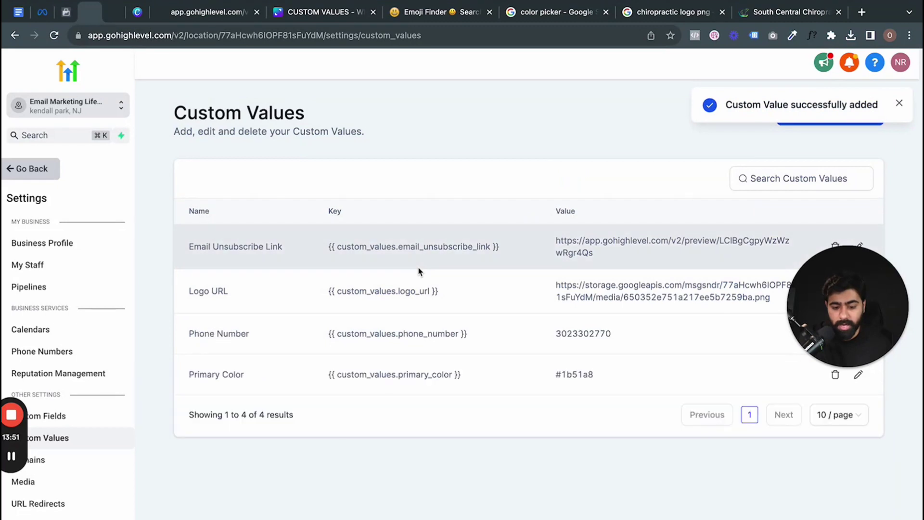
left_click_drag(473, 334, 289, 332)
key("super+c")
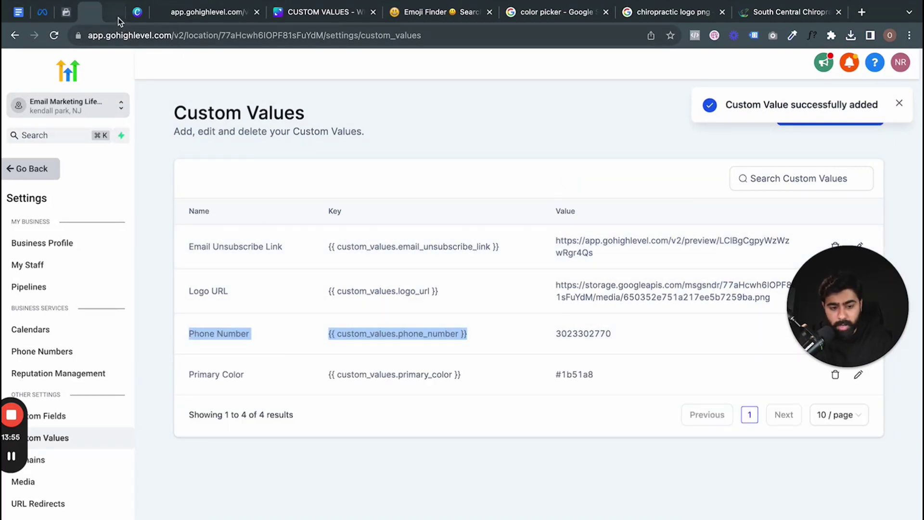
left_click(117, 17)
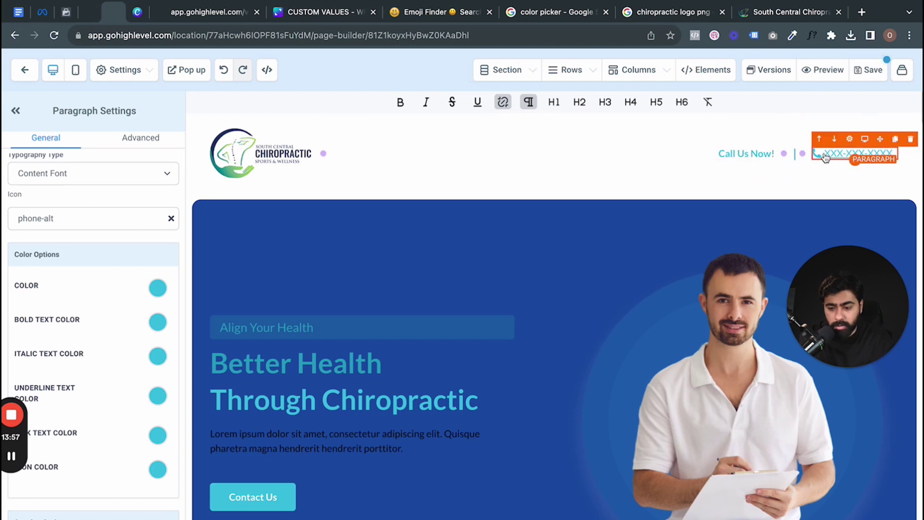
- Replace the header's XXX-XXX-XXXX text with {{ custom_values.phone_number }} and remove the extra label
left_click_drag(824, 155, 901, 159)
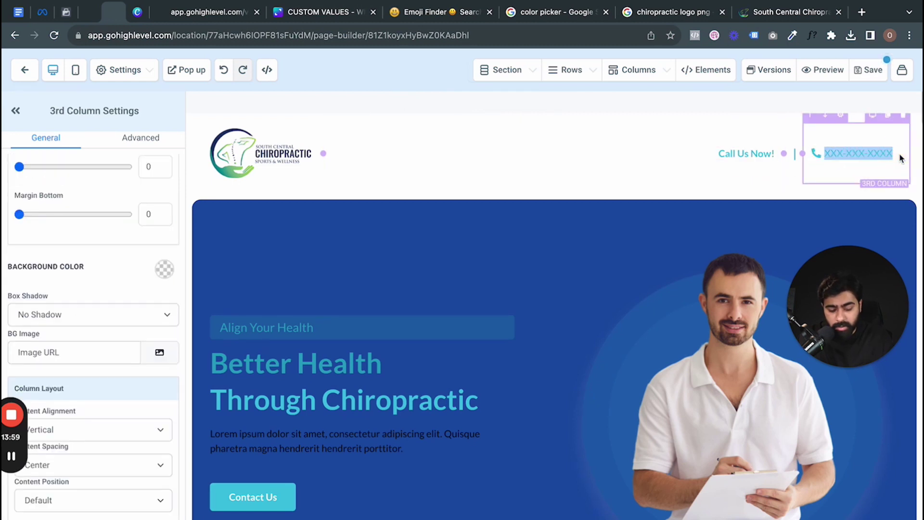
key("super+v")
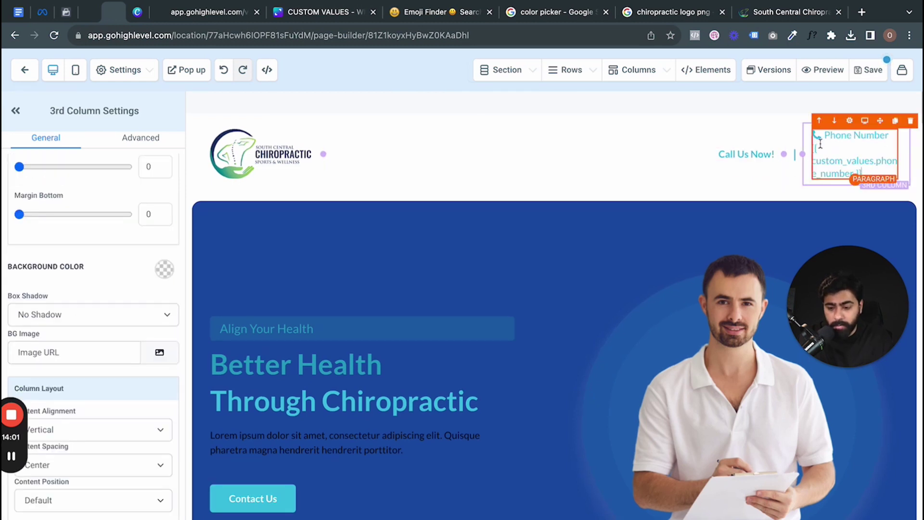
left_click_drag(889, 135, 825, 135)
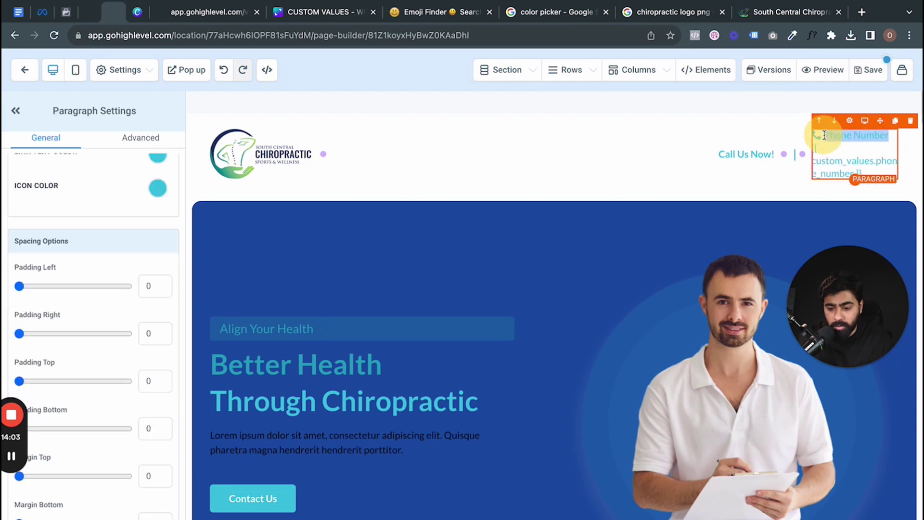
key("BackSpace")
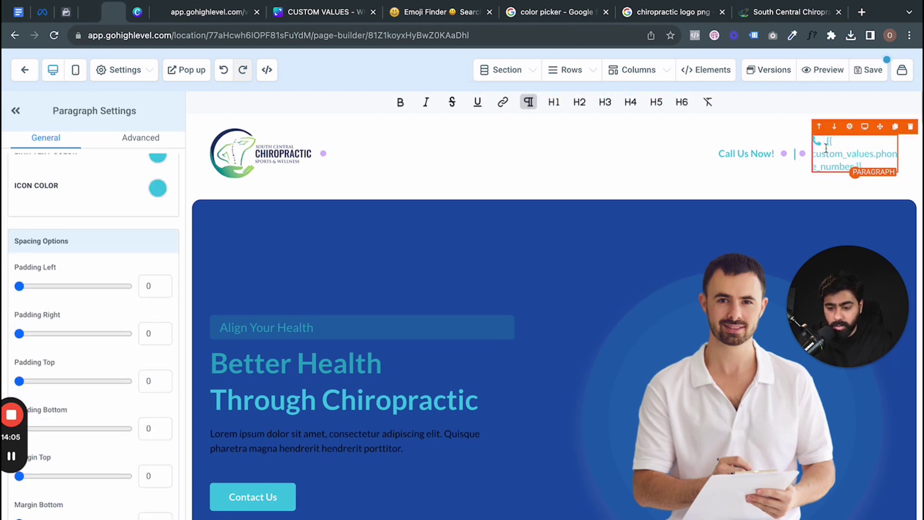
- Save the page and its global header changes, then preview the live page
left_click(874, 71)
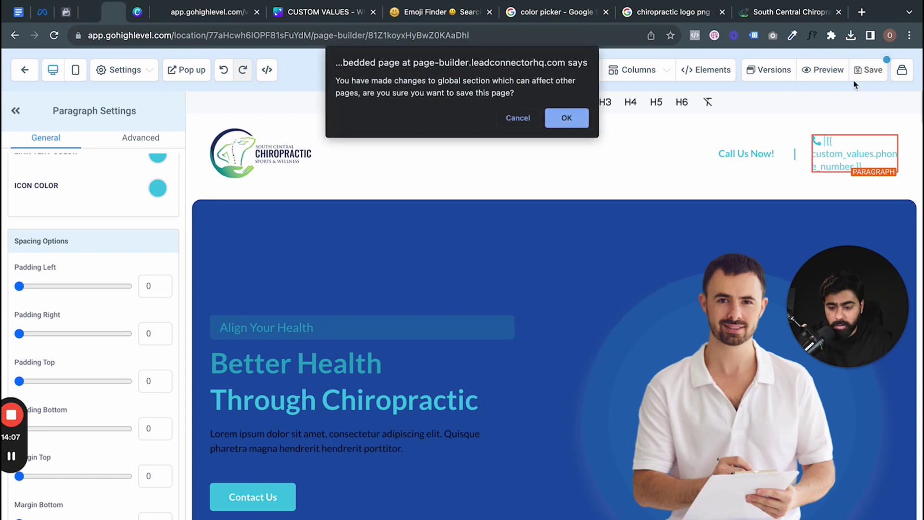
left_click(566, 119)
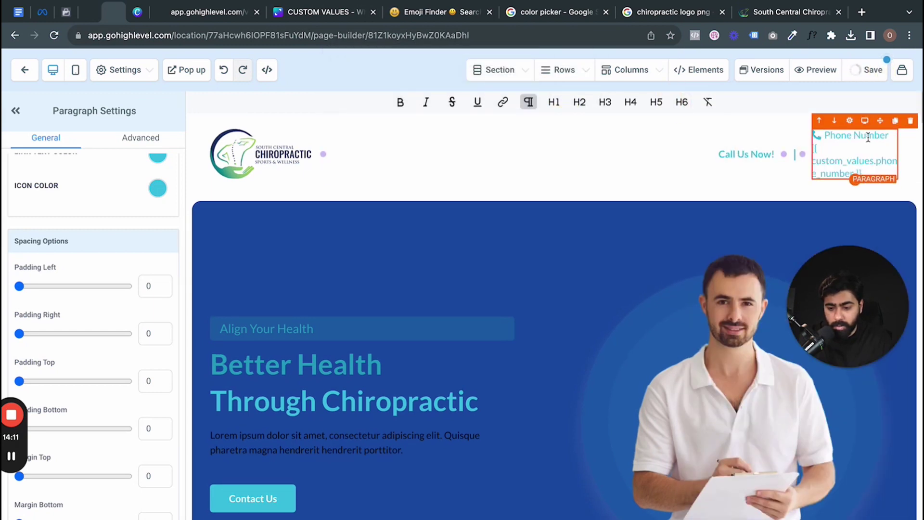
left_click(824, 140)
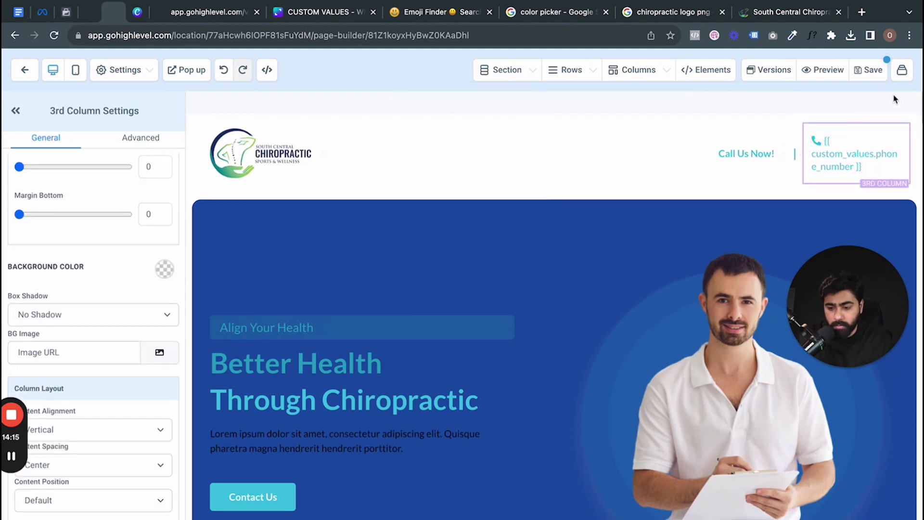
left_click(870, 69)
left_click(566, 121)
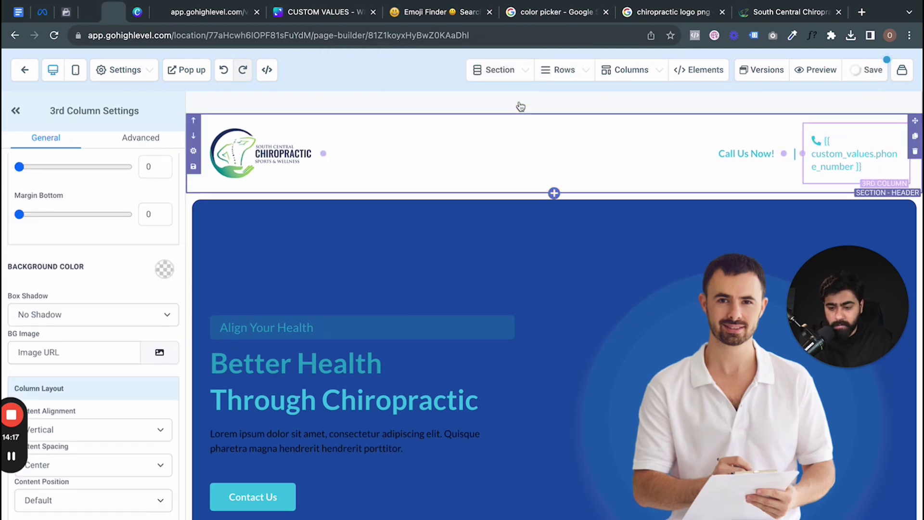
left_click(809, 72)
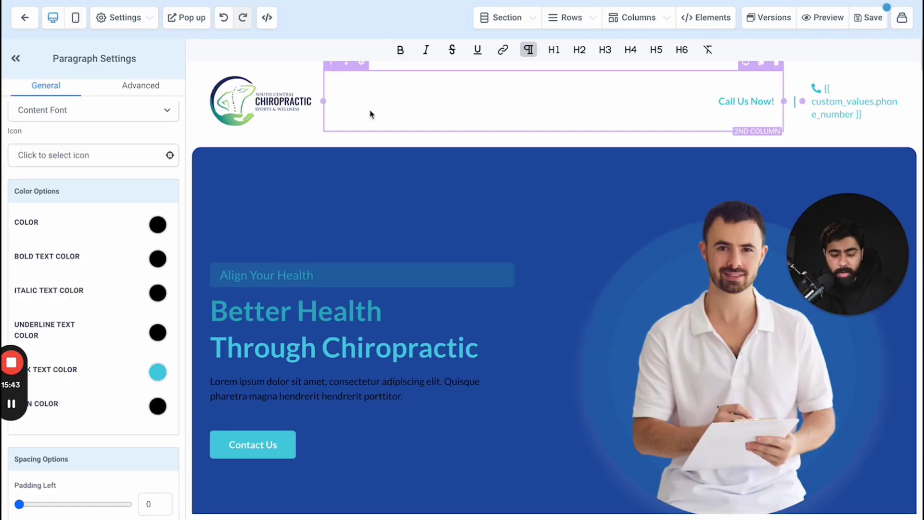
scroll(373, 174, "down", 15)
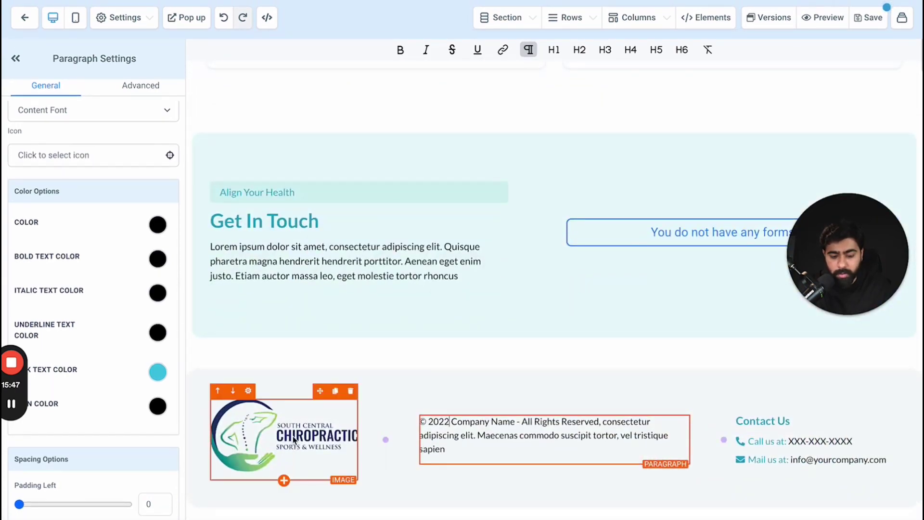
scroll(422, 224, "up", 10)
scroll(423, 224, "up", 8)
scroll(423, 224, "down", 1)
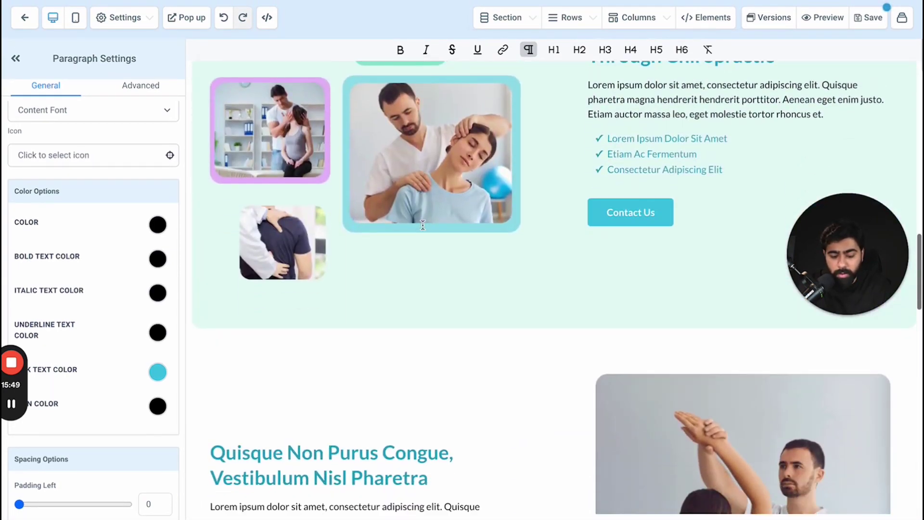
scroll(423, 224, "up", 15)
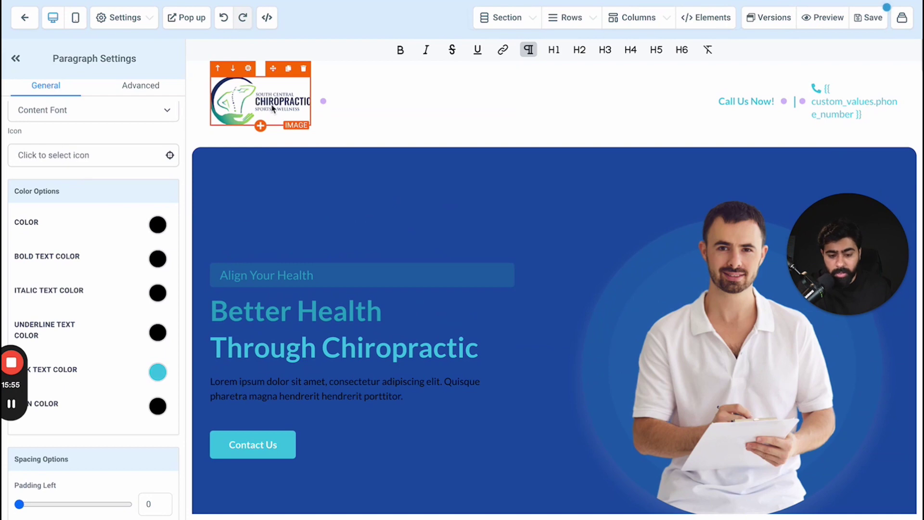
scroll(407, 201, "down", 9)
scroll(408, 201, "down", 5)
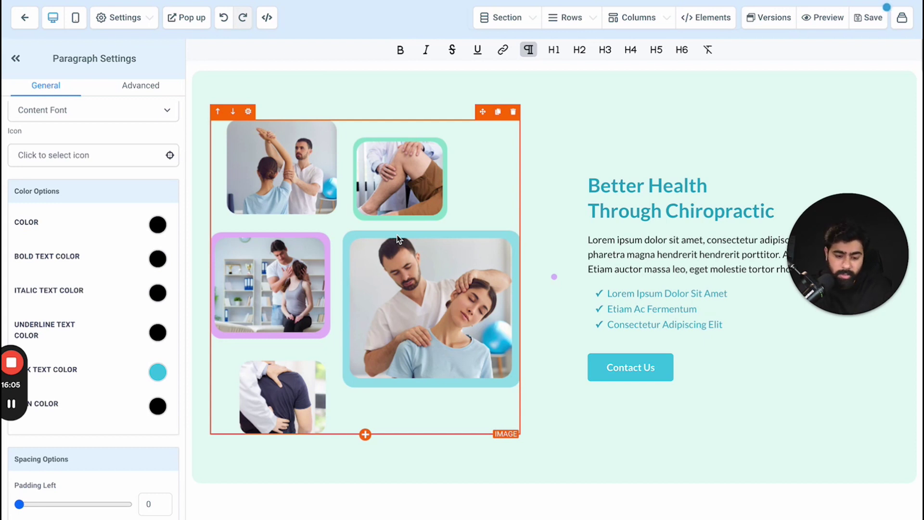
- Add a Client Image1 custom value set to google.com, then return to the page builder
left_click(414, 230)
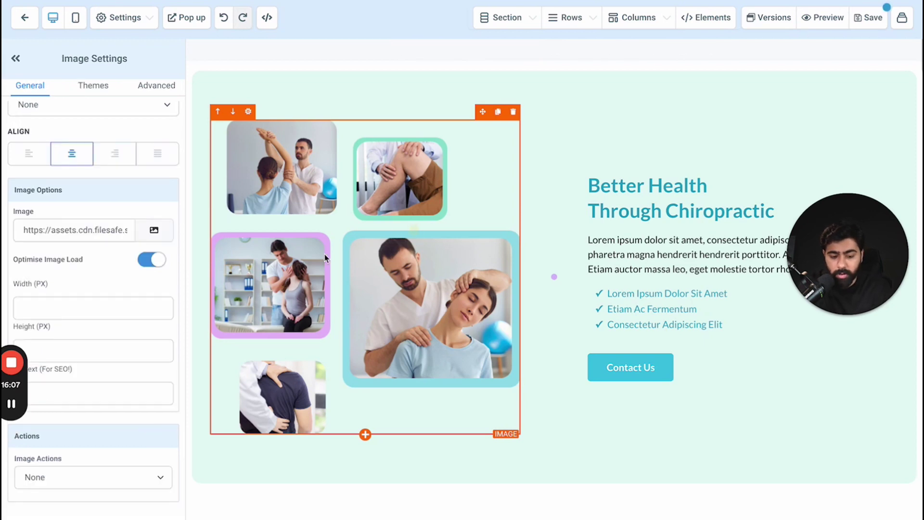
key("ctrl+Tab")
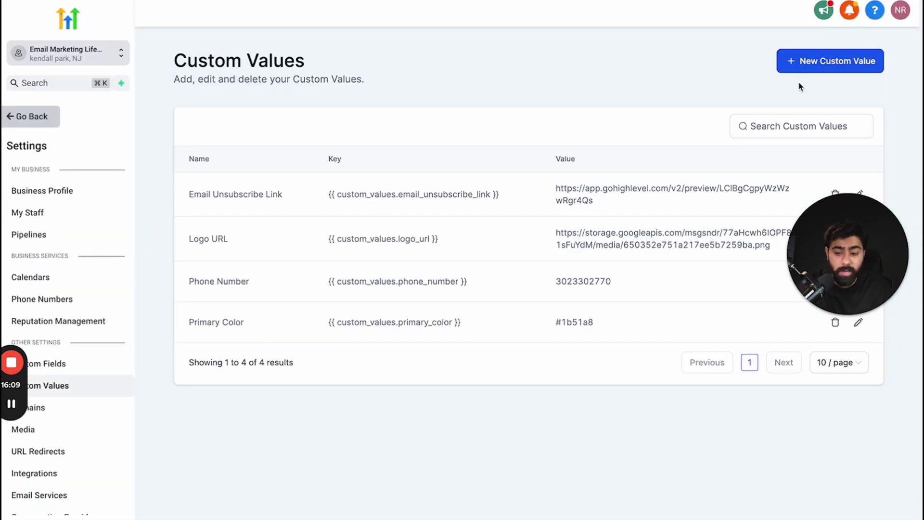
left_click(818, 61)
left_click(427, 249)
type("C")
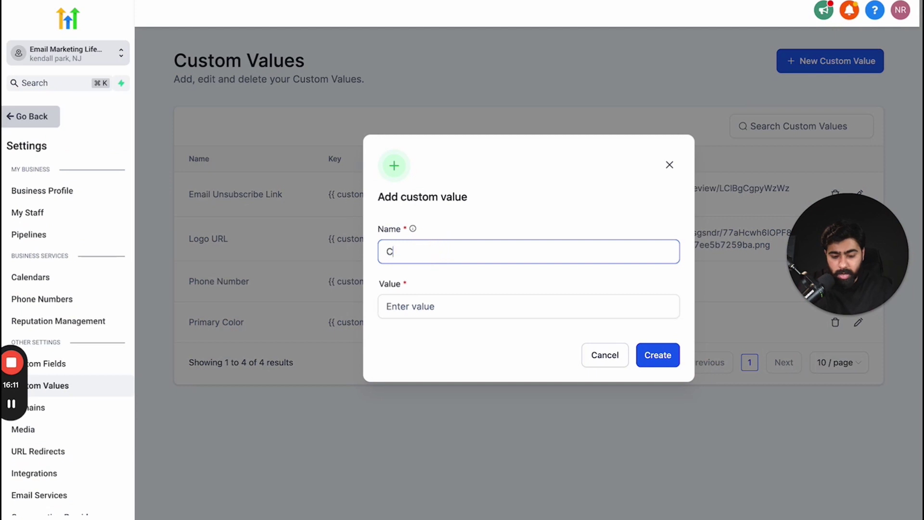
type("lient Image")
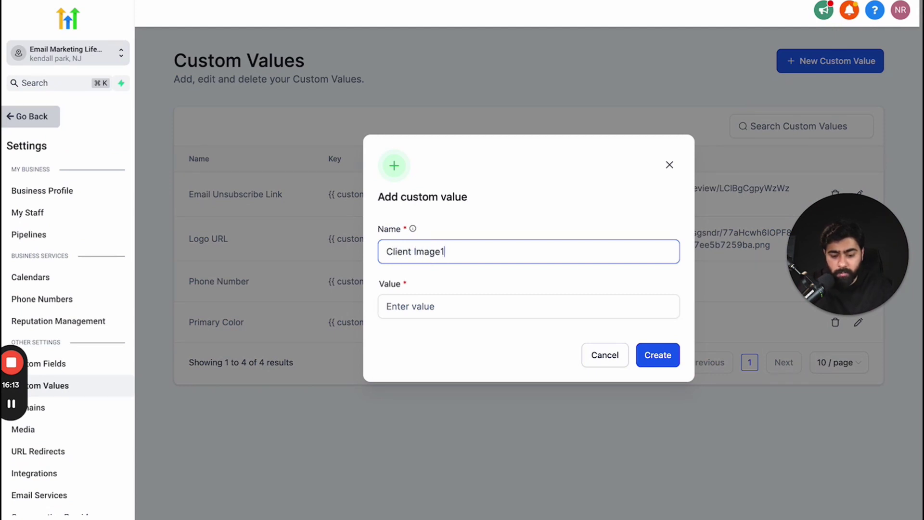
left_click(433, 306)
type("go")
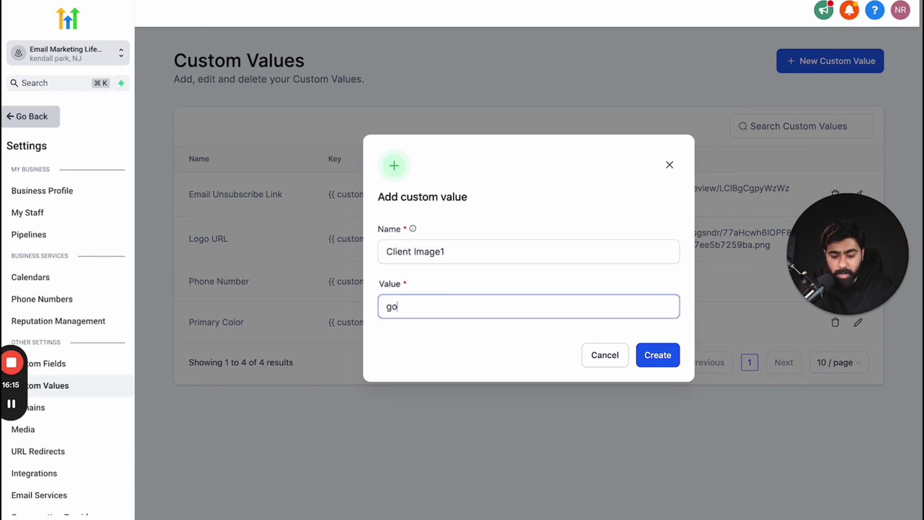
type("og.com")
key("BackSpace")
key("BackSpace")
key("BackSpace")
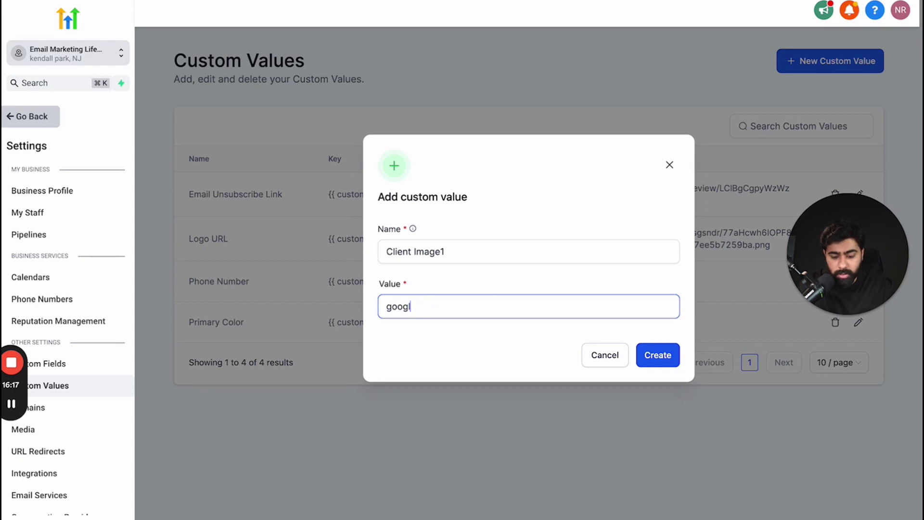
type("e.com")
left_click(651, 355)
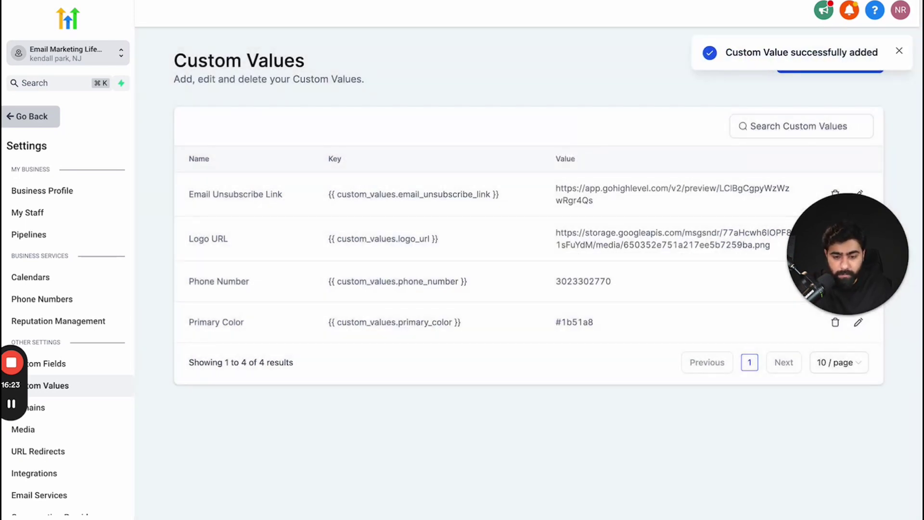
key("ctrl+Tab")
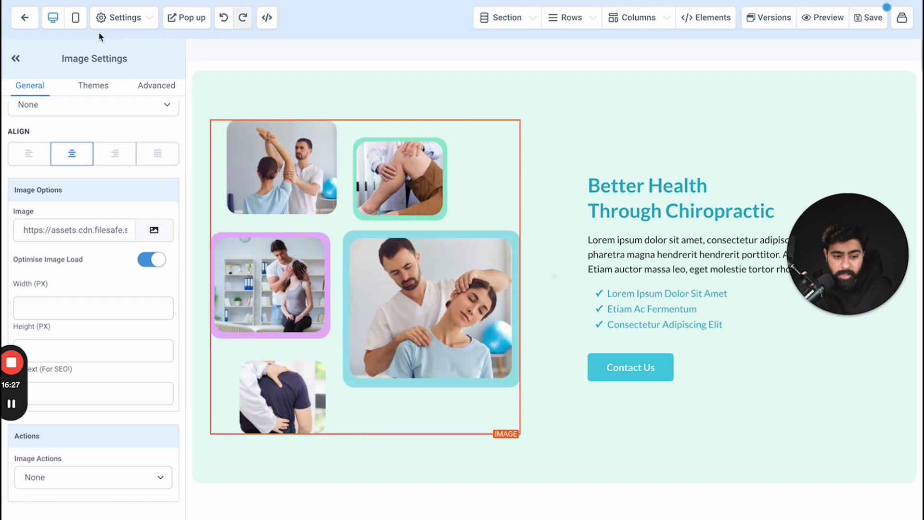
- Go back to the Custom Values tab, where Client Image1 now holds google.com among five entries
key("ctrl+shift+Tab")
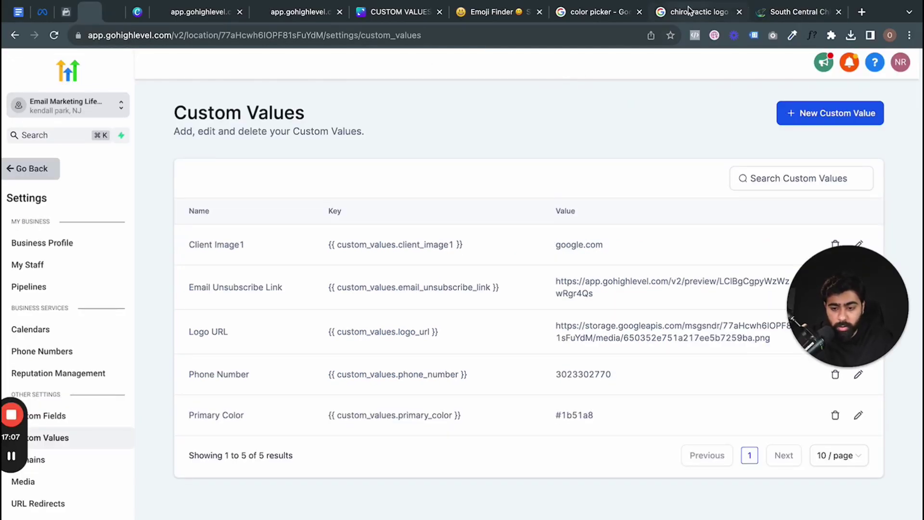
- Pick the lighter blue #498bf5 in Google's colour picker, copy its hex, and return to Custom Values
left_click(599, 12)
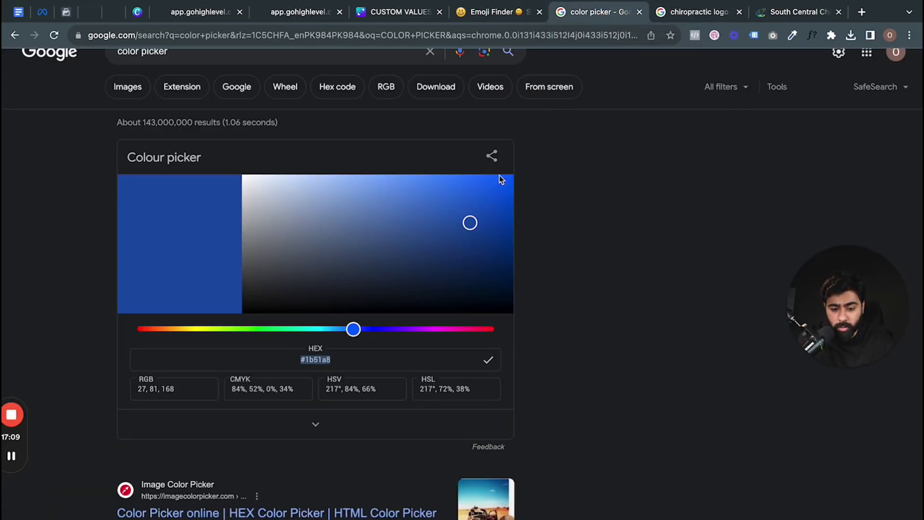
left_click(460, 237)
mouse_move(459, 237)
left_mouse_down()
mouse_move(429, 195)
mouse_move(433, 183)
left_mouse_up()
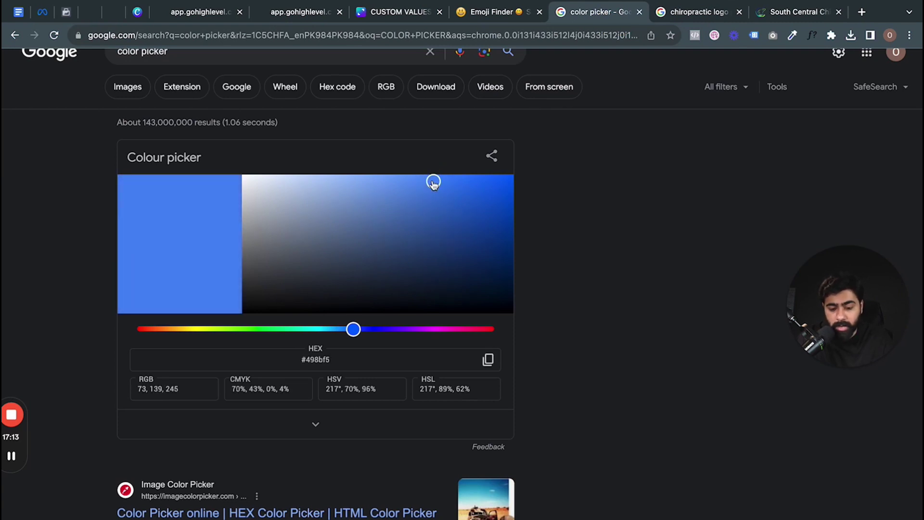
left_click(488, 359)
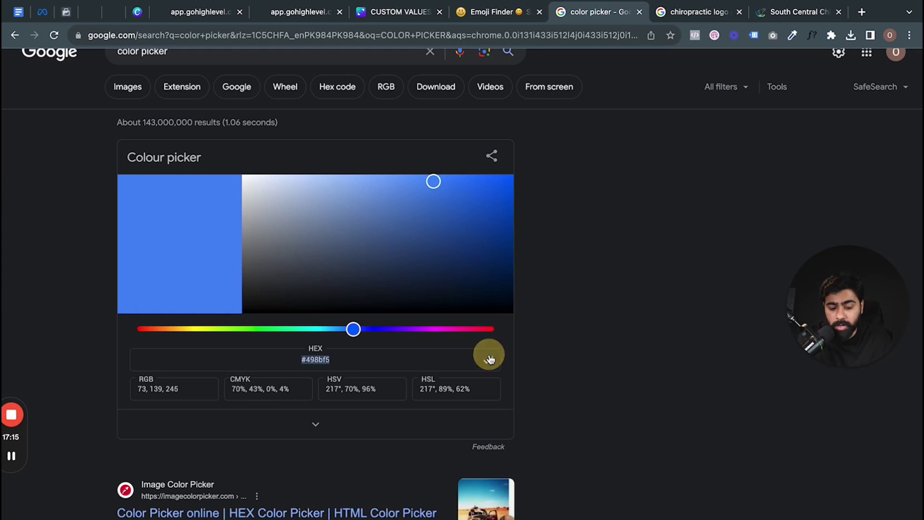
scroll(241, 104, "up", 1)
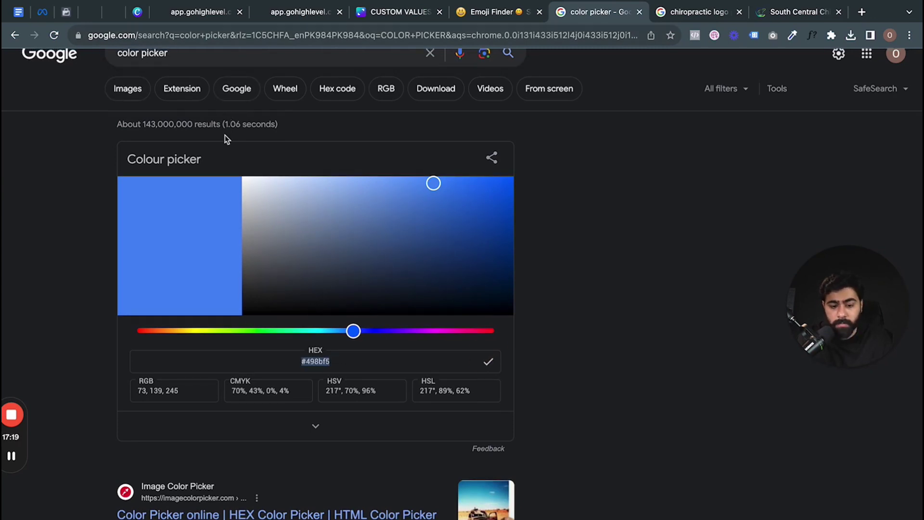
left_click(94, 13)
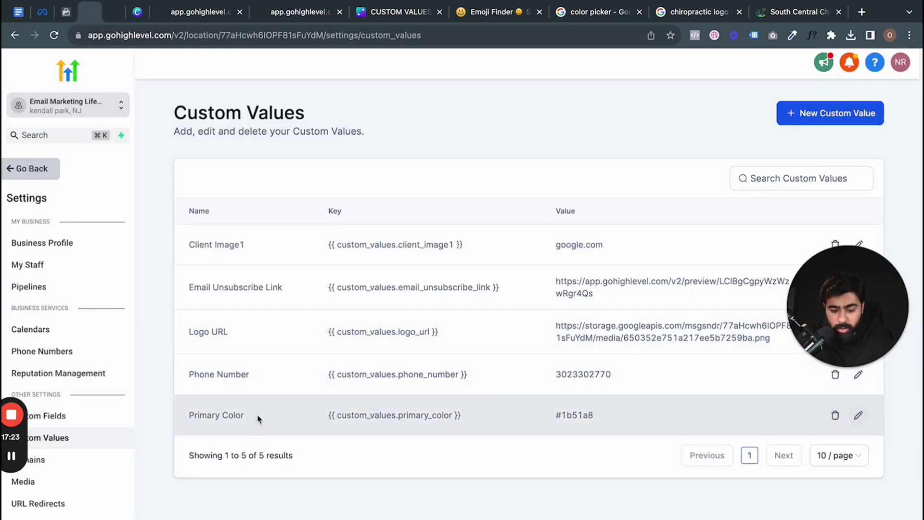
- Update the Primary Color custom value to #498bf5
left_click(858, 415)
left_click(456, 354)
key("super+a")
key("super+v")
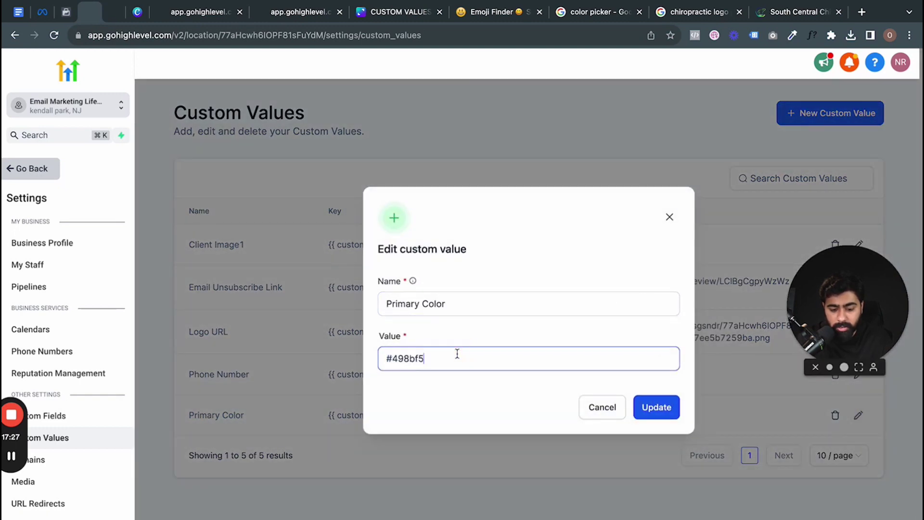
left_click(657, 407)
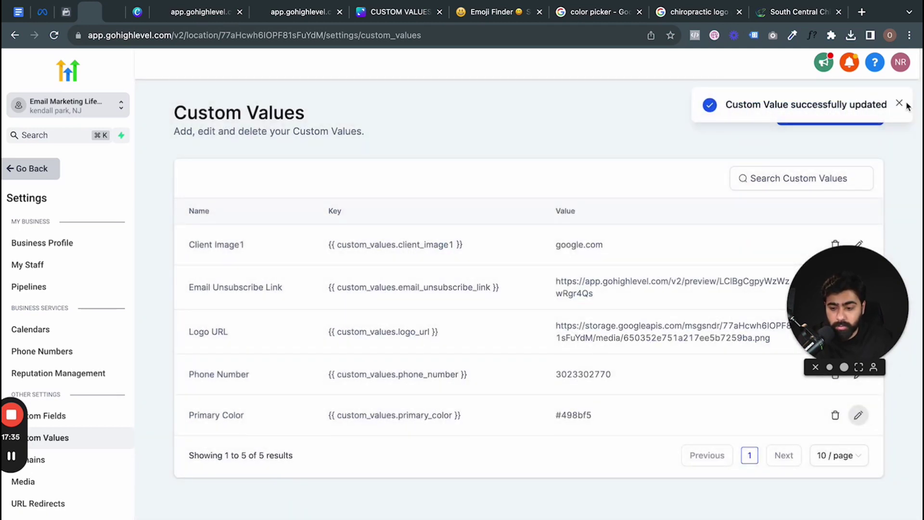
left_click(898, 104)
- Start a new custom value named Secondary Color and copy the muted green #94ad86 from Google's picker
left_click(831, 113)
left_click(456, 305)
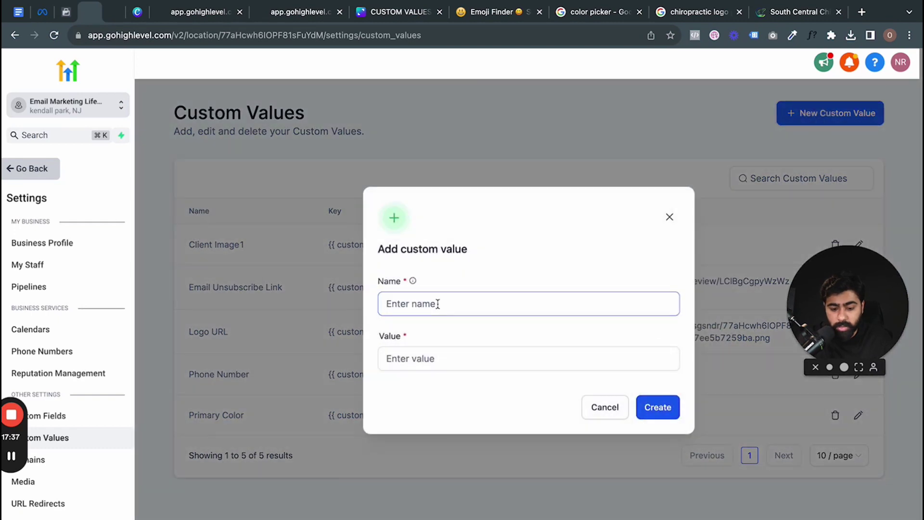
type("Secondary ")
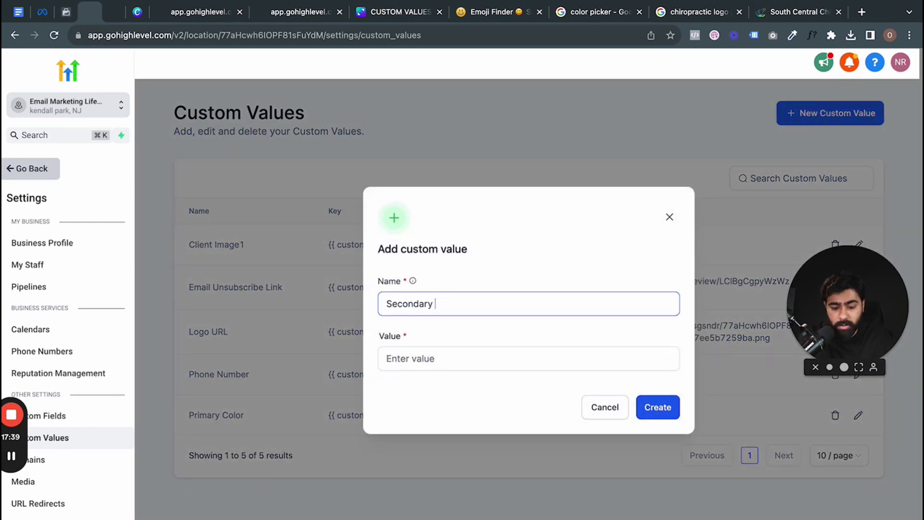
type("Color")
left_click(495, 12)
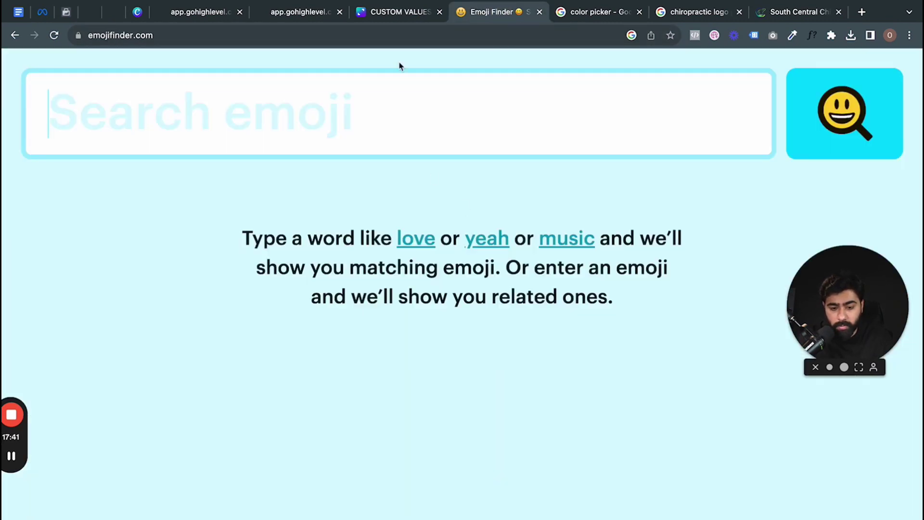
left_click(577, 13)
left_click_drag(420, 248, 306, 224)
left_click(234, 330)
left_click(319, 245)
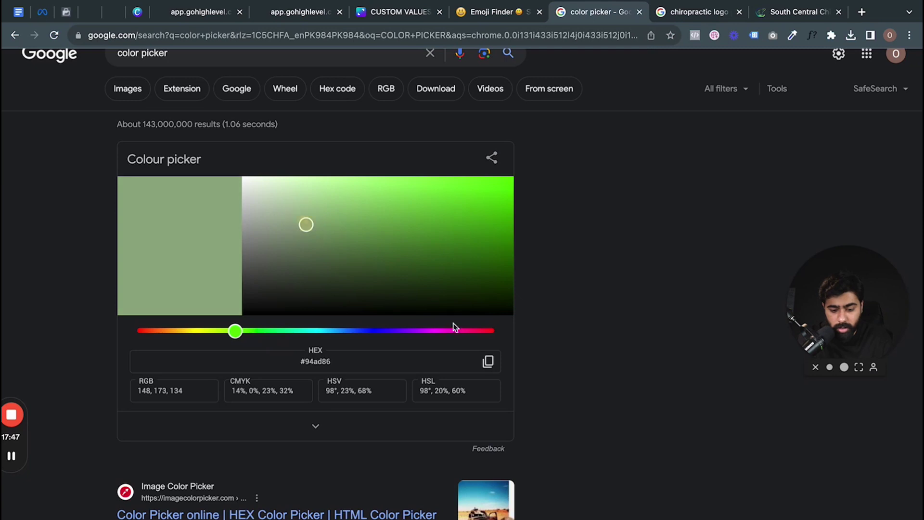
left_click(487, 361)
- Paste #94ad86 as the Secondary Color value and create it
left_click(111, 14)
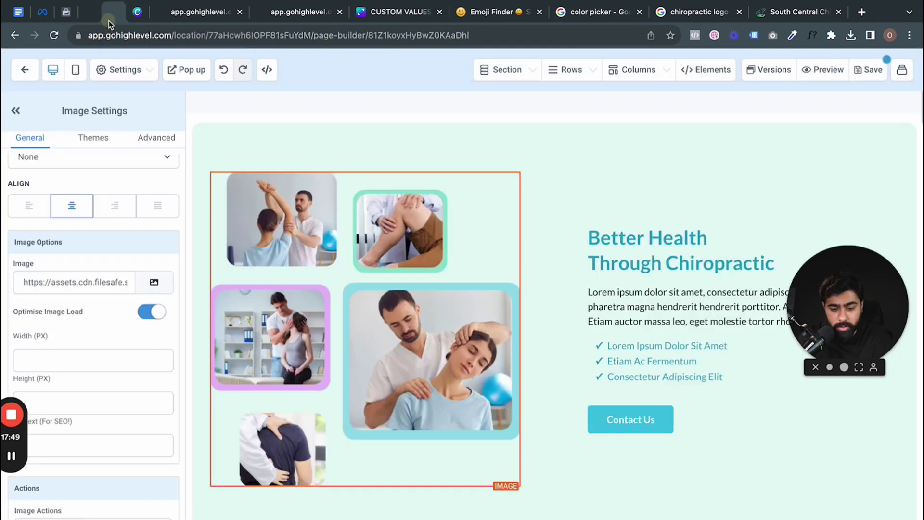
left_click(93, 14)
left_click(541, 365)
key("ctrl+v")
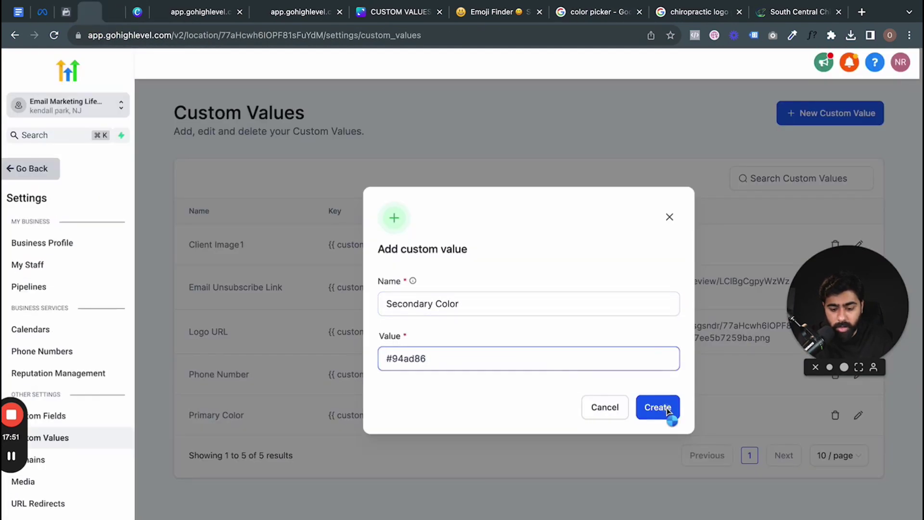
left_click(657, 407)
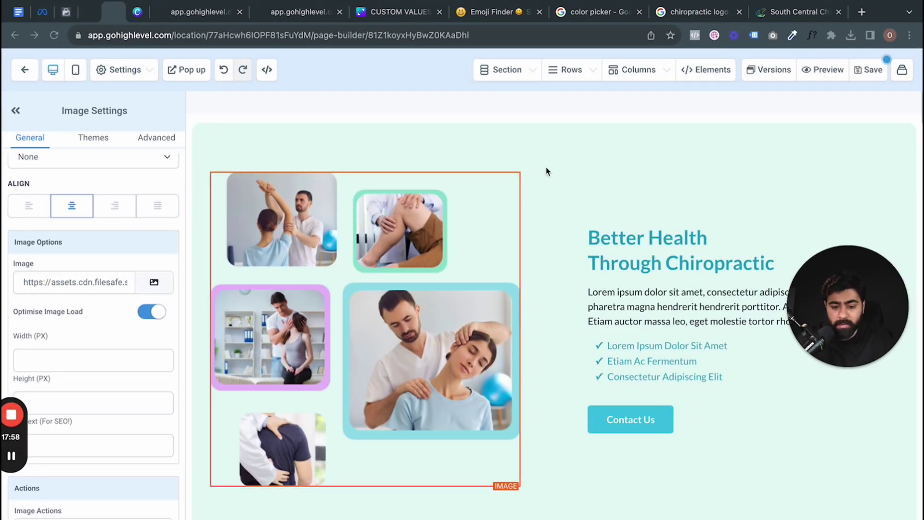
- Scroll up to the dark blue hero below the logo header and select the whole hero section
scroll(546, 168, "up", 10)
scroll(545, 166, "up", 4)
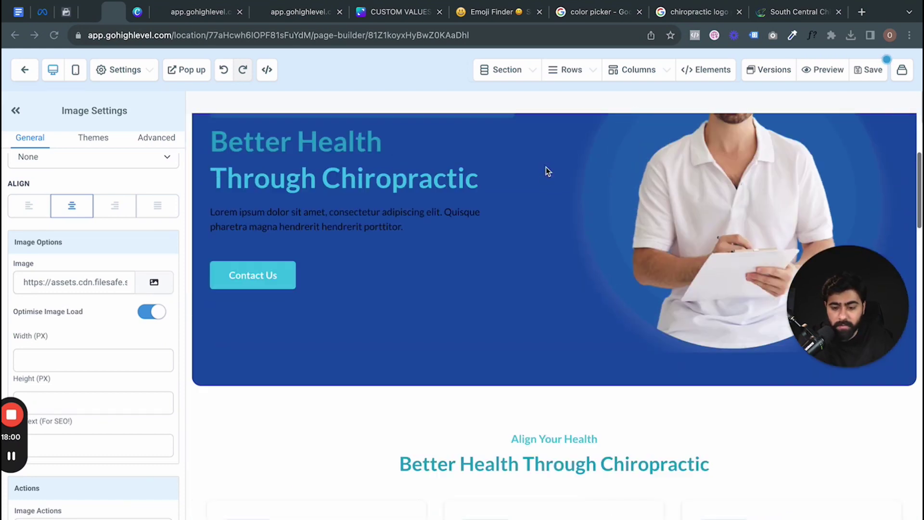
scroll(546, 166, "up", 1)
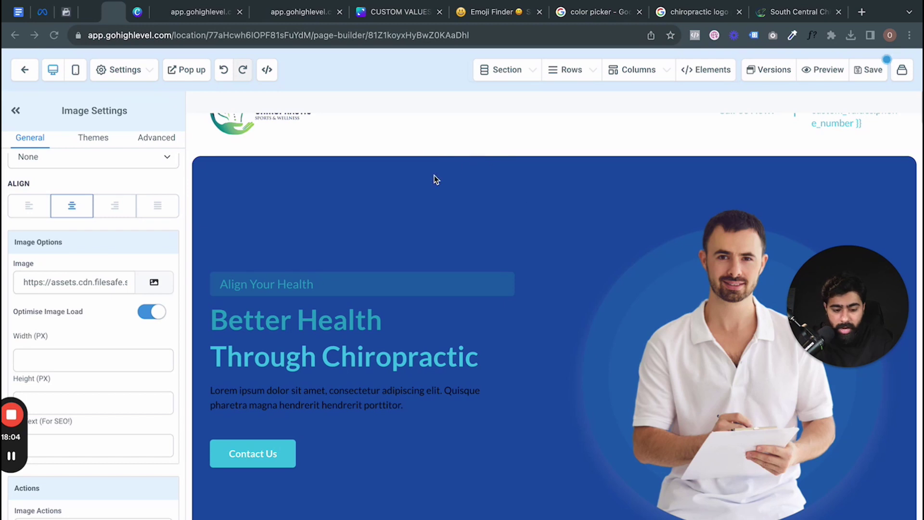
scroll(516, 188, "up", 1)
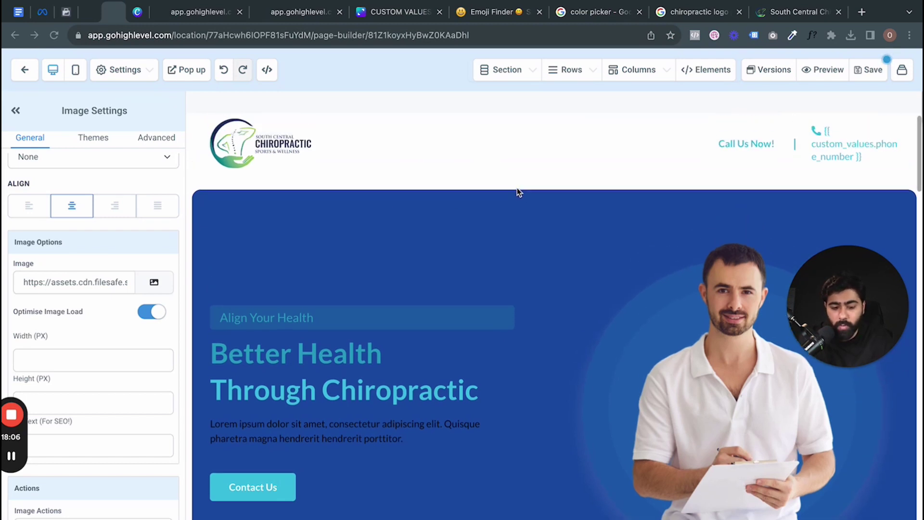
left_click(597, 223)
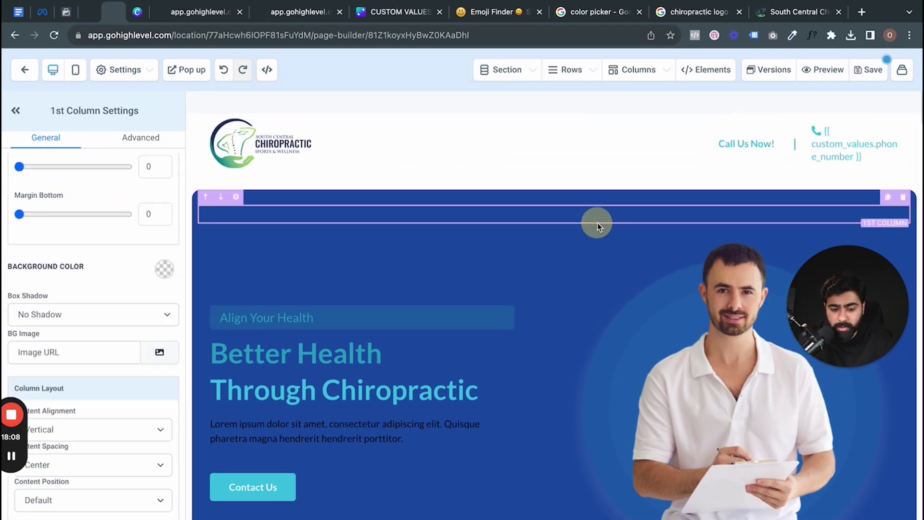
left_click(578, 197)
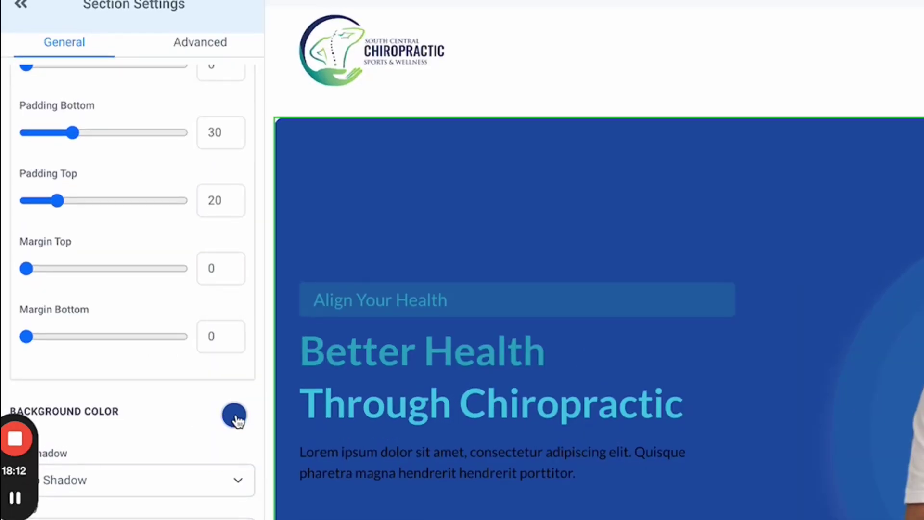
- Add a custom background colour to the hero section and name it 'Main/ Primary Color'
left_click(234, 415)
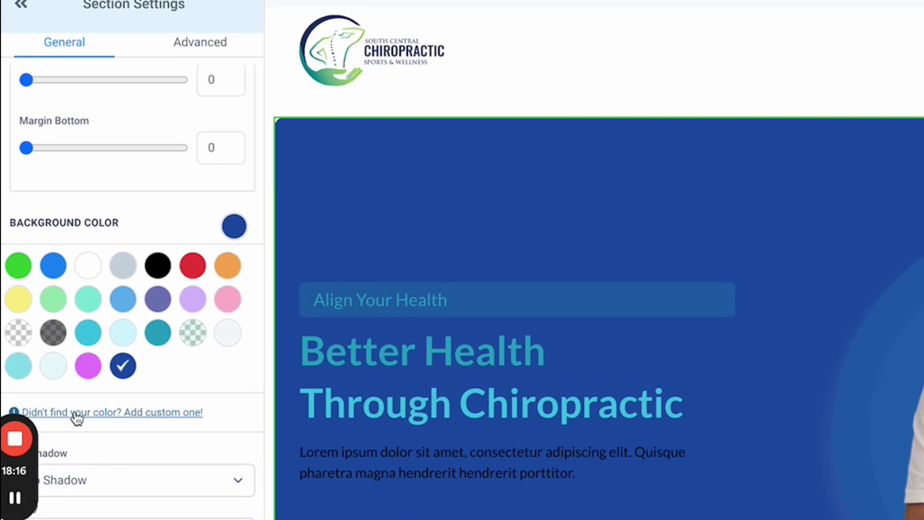
left_click(122, 413)
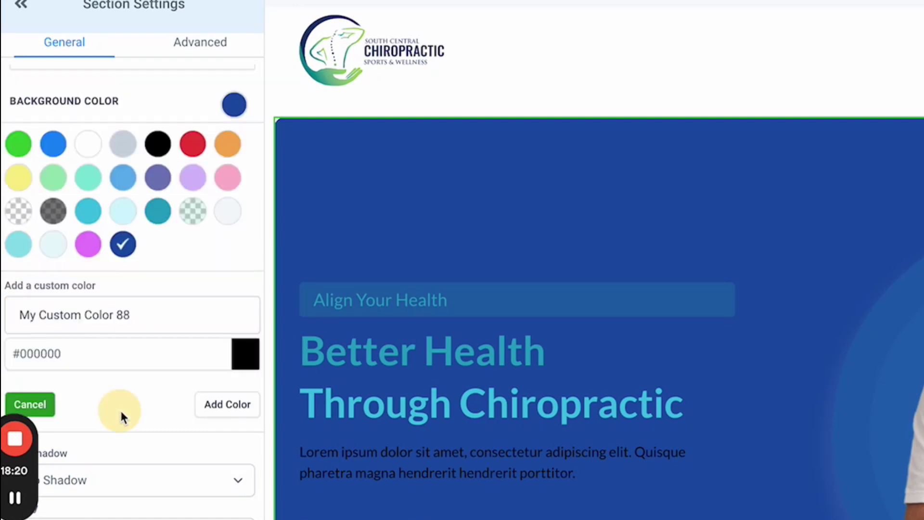
left_click(82, 314)
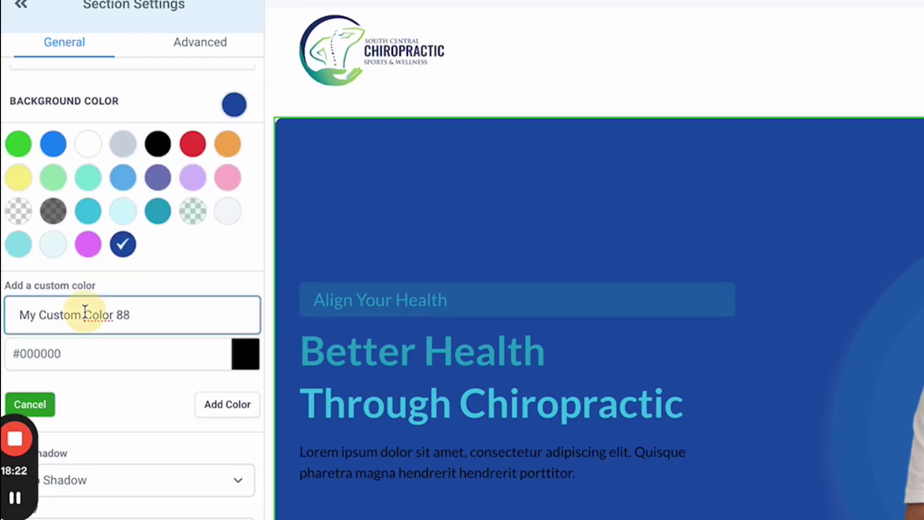
key("ctrl+a")
type("Main")
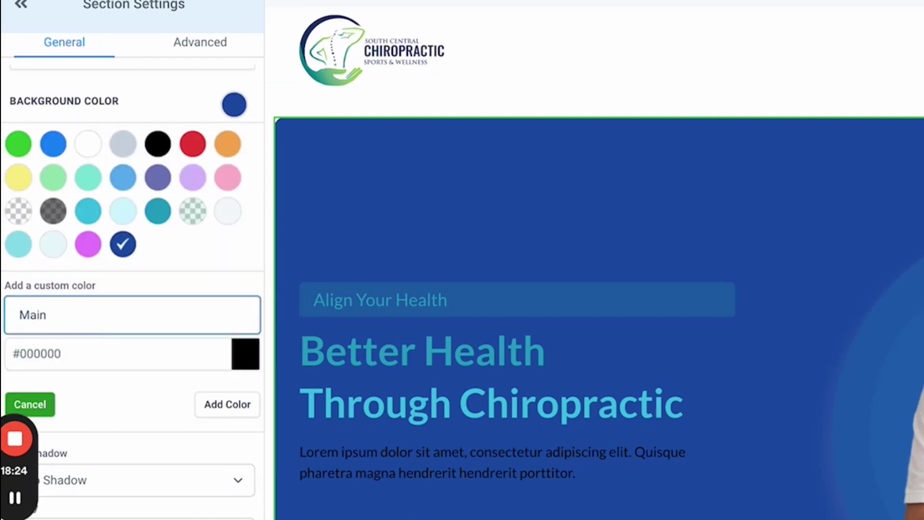
type("/ Primary Color")
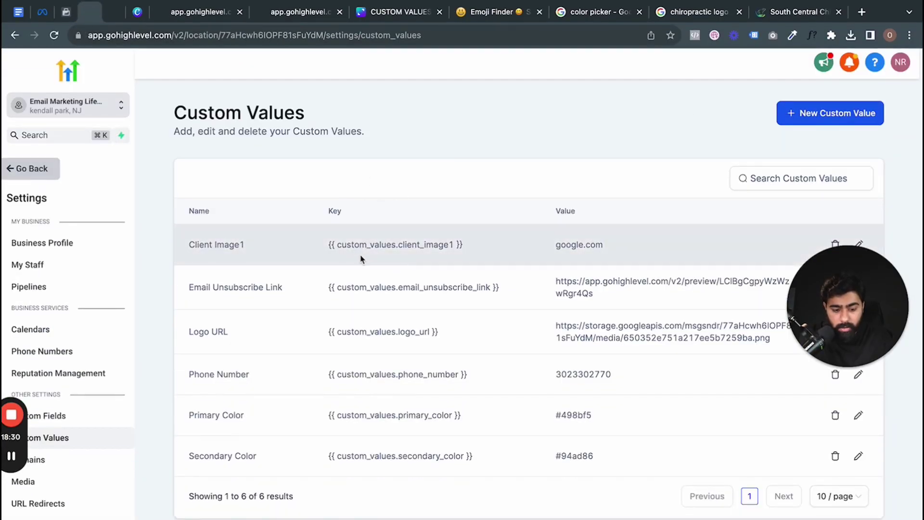
- Paste the primary_color custom value key into the colour's hex field and clean up stray characters
left_click_drag(470, 420, 268, 419)
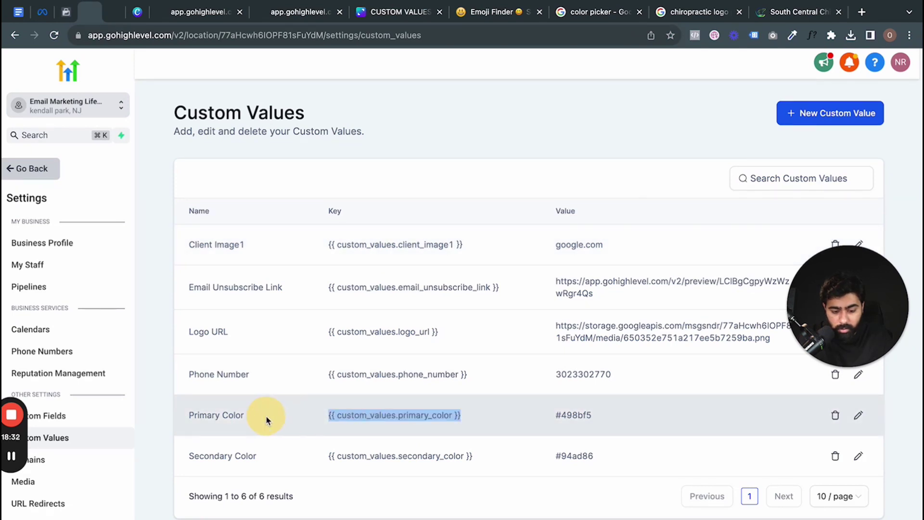
left_click(120, 19)
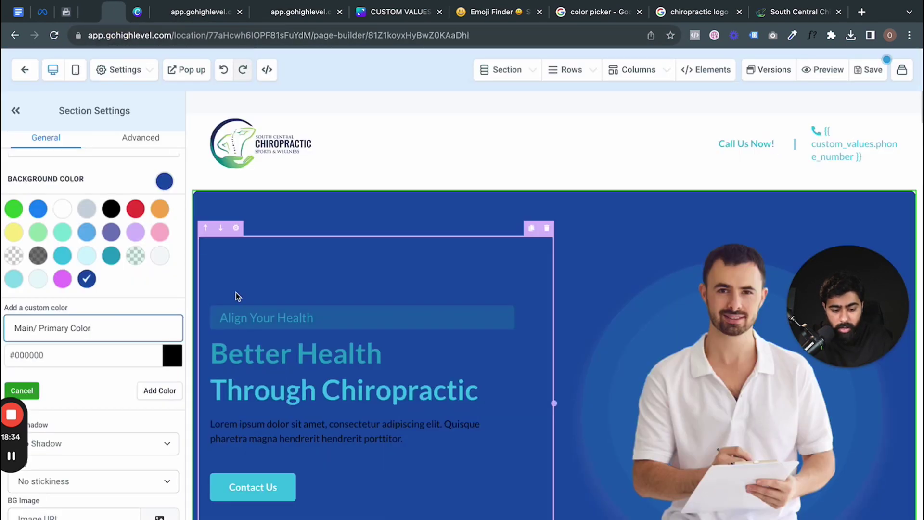
left_click(89, 353)
key("ctrl+v")
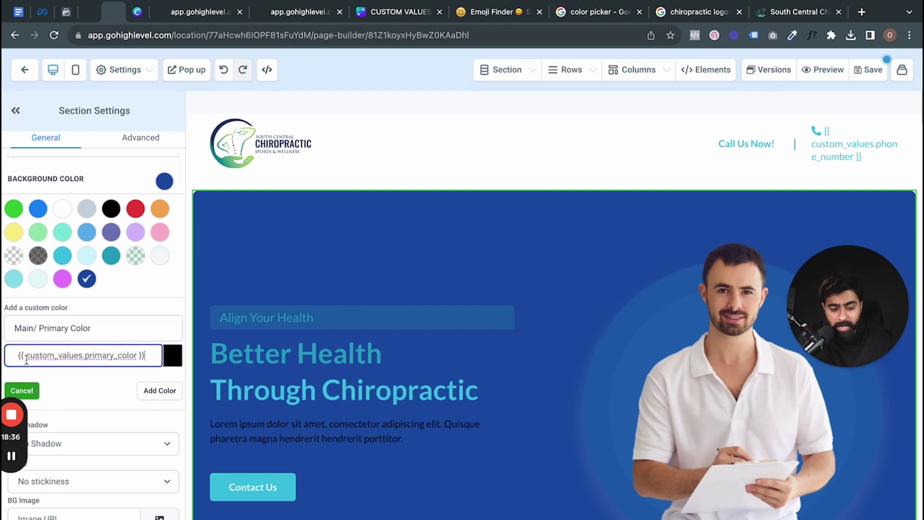
left_click(18, 359)
key("BackSpace")
type("\\")
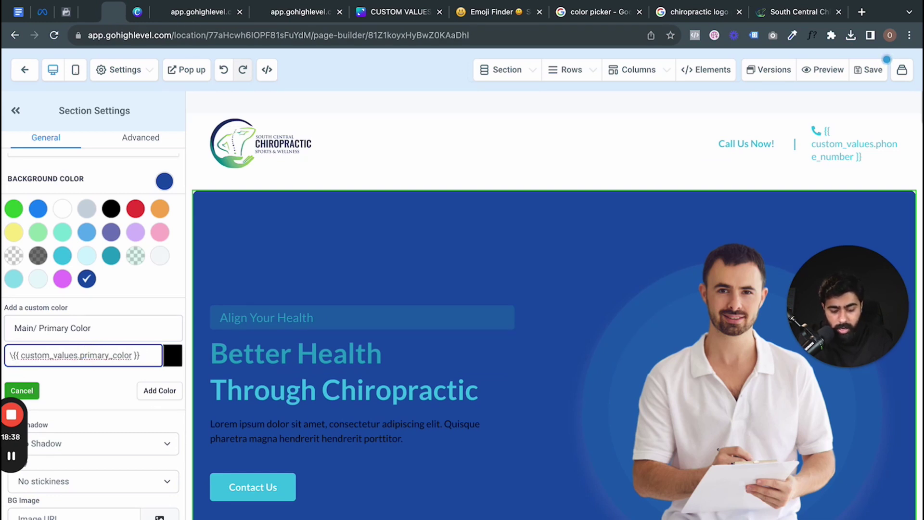
key("BackSpace")
left_click(159, 391)
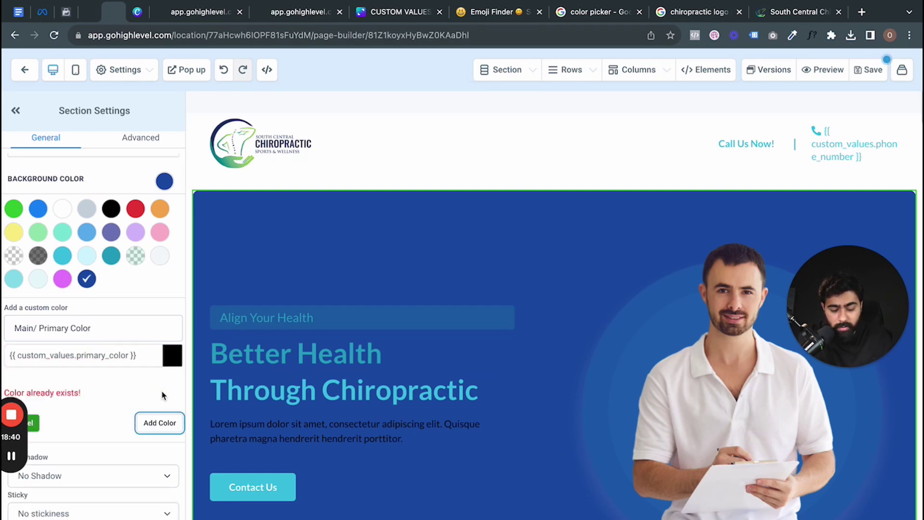
left_click(142, 360)
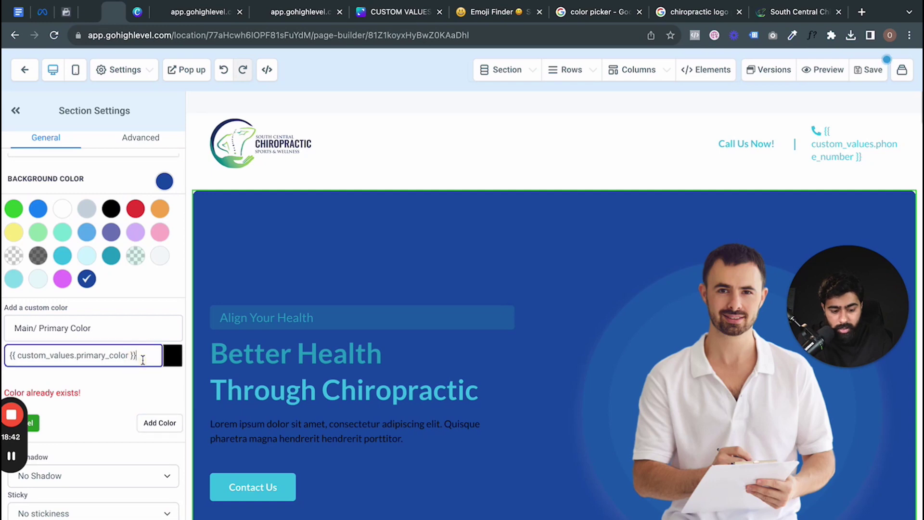
- Replace the hex with {{ custom_values.secondary_color }}, add the colour, and preview the landing page
left_click(89, 19)
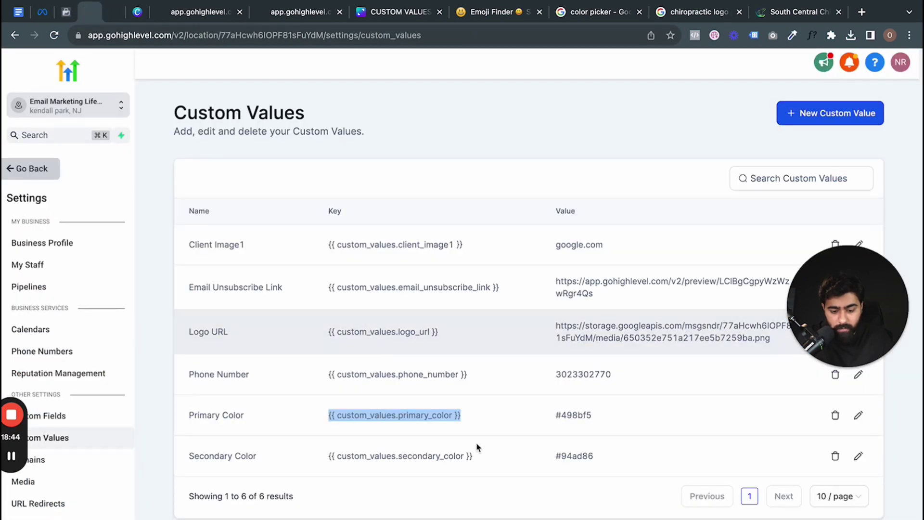
left_click_drag(487, 462, 322, 452)
key("ctrl+c")
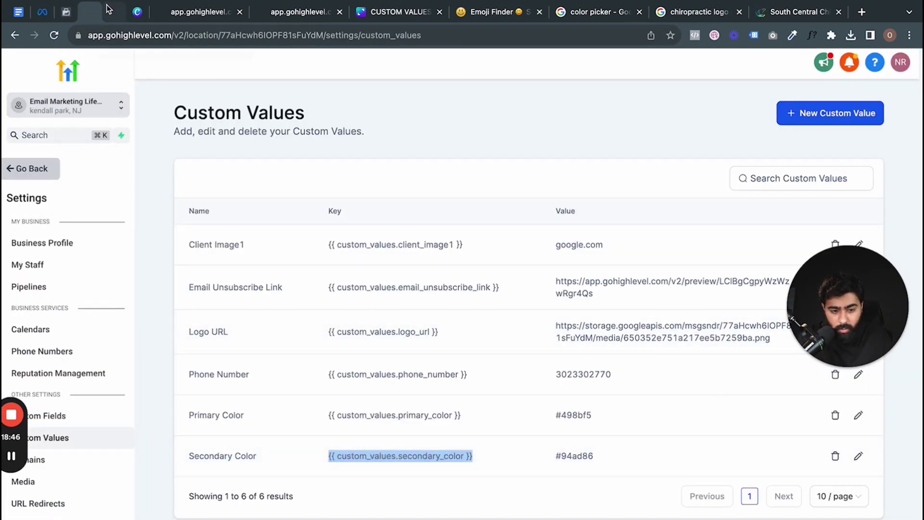
left_click(113, 13)
triple_click(110, 356)
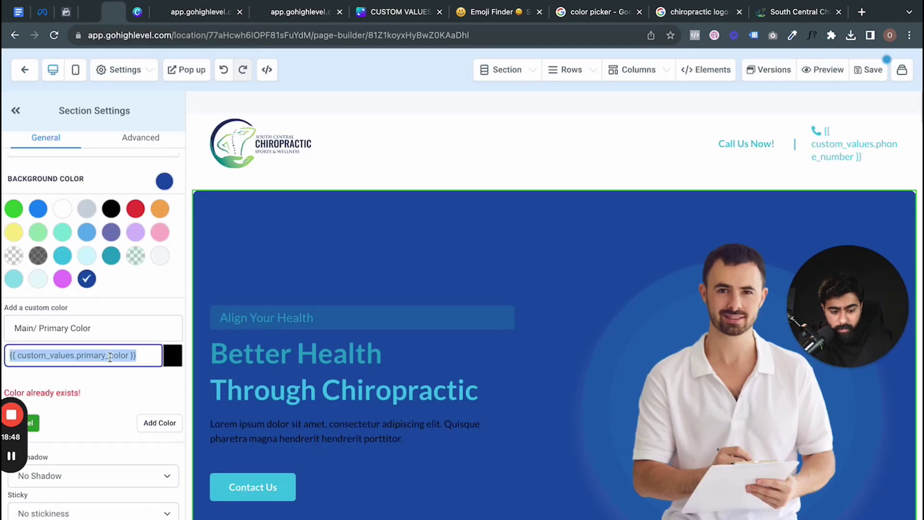
key("ctrl+v")
left_click(154, 423)
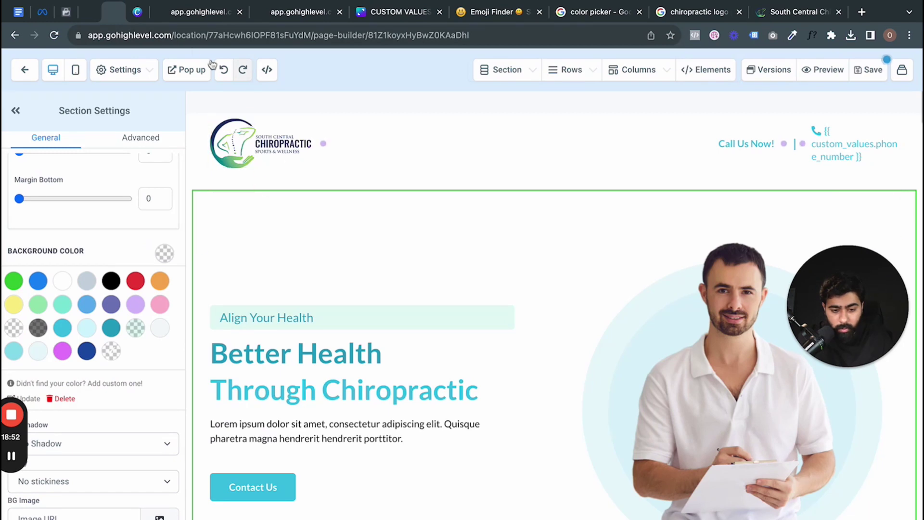
left_click(583, 16)
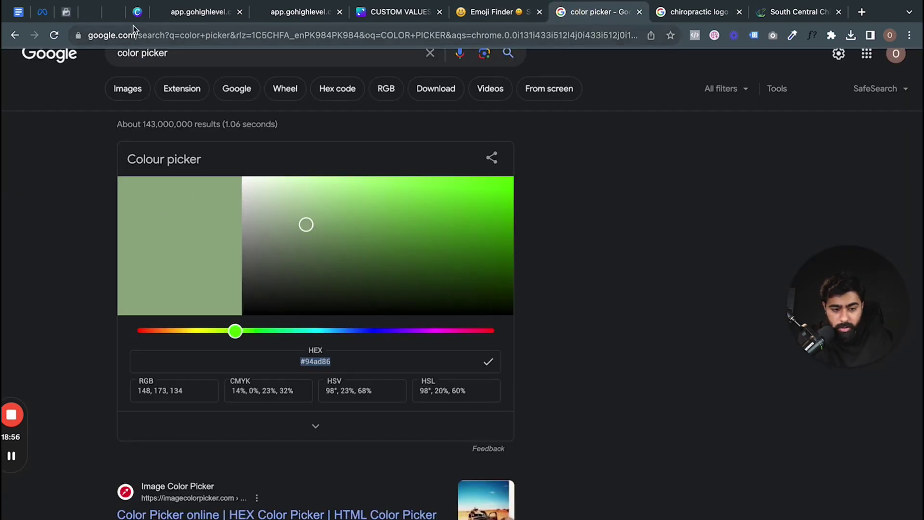
left_click(114, 13)
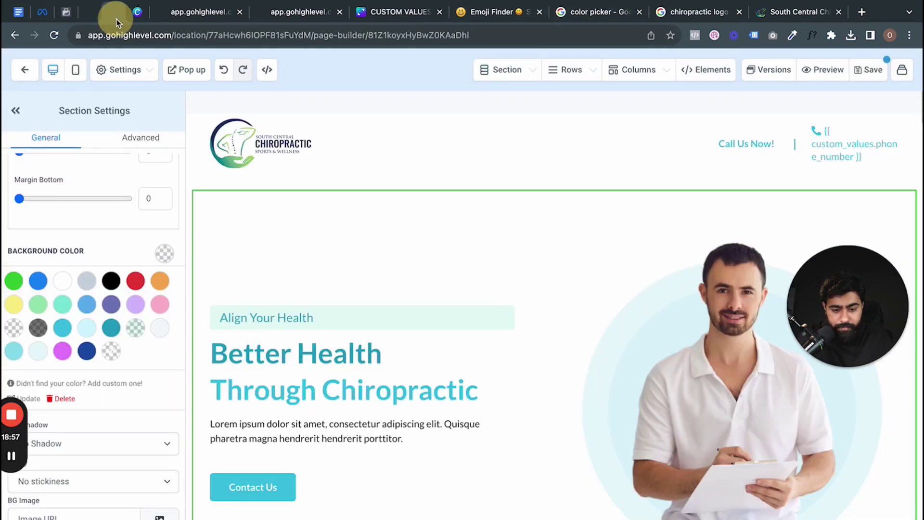
left_click(824, 69)
- Save the global section, review the preview's green hero, logo and phone number, then return to Custom Values
left_click(567, 118)
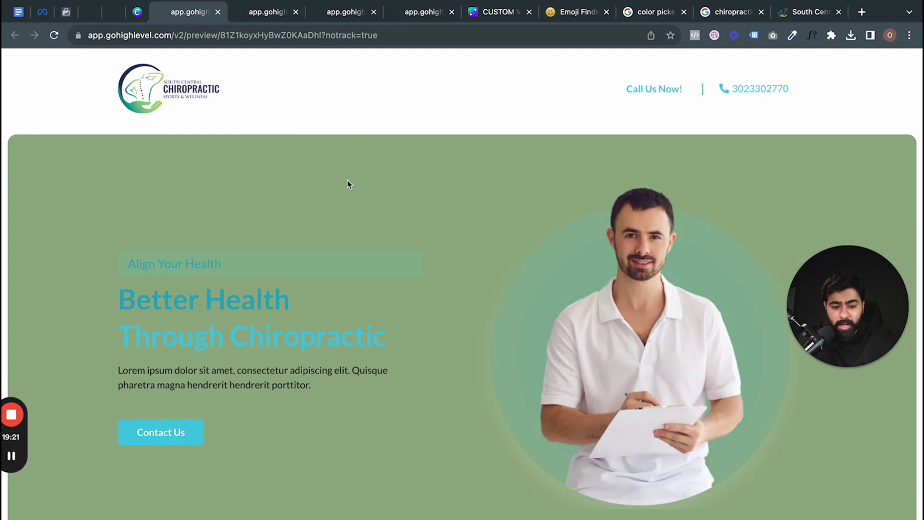
scroll(316, 159, "down", 10)
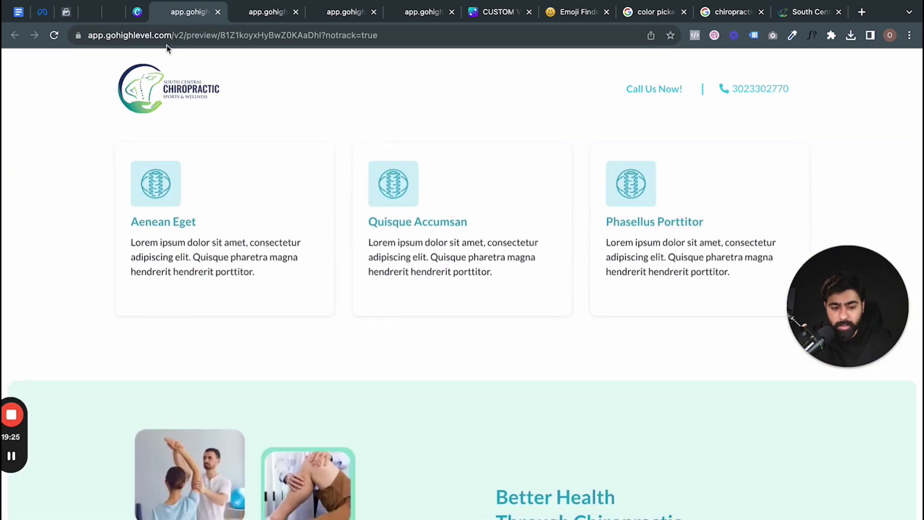
scroll(299, 183, "down", 5)
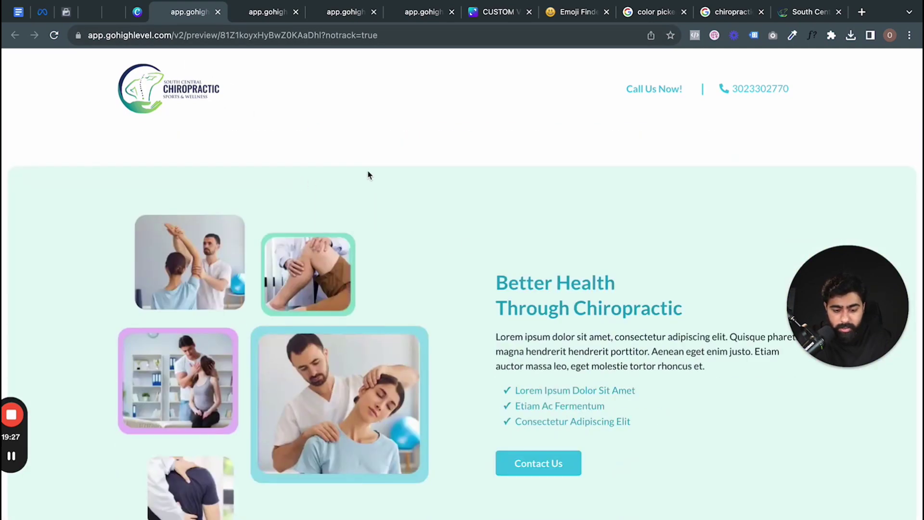
scroll(447, 193, "down", 15)
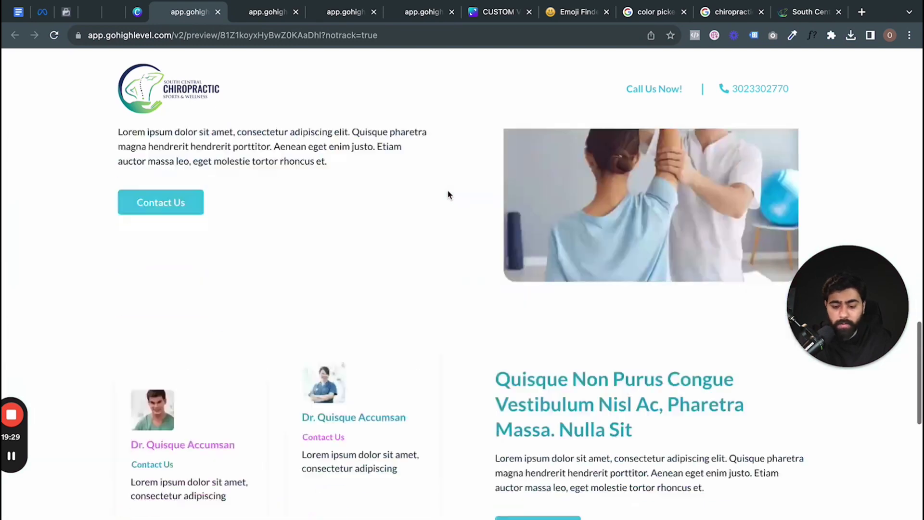
scroll(419, 455, "down", 6)
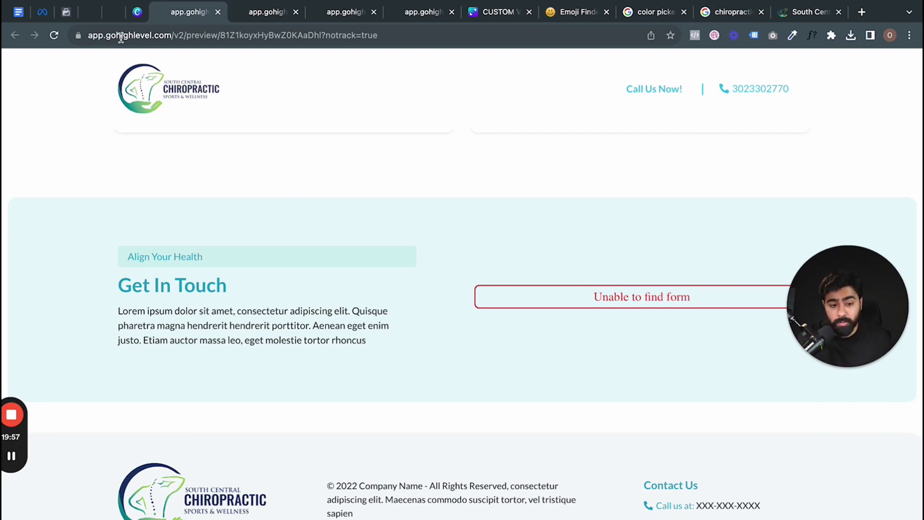
scroll(316, 153, "up", 15)
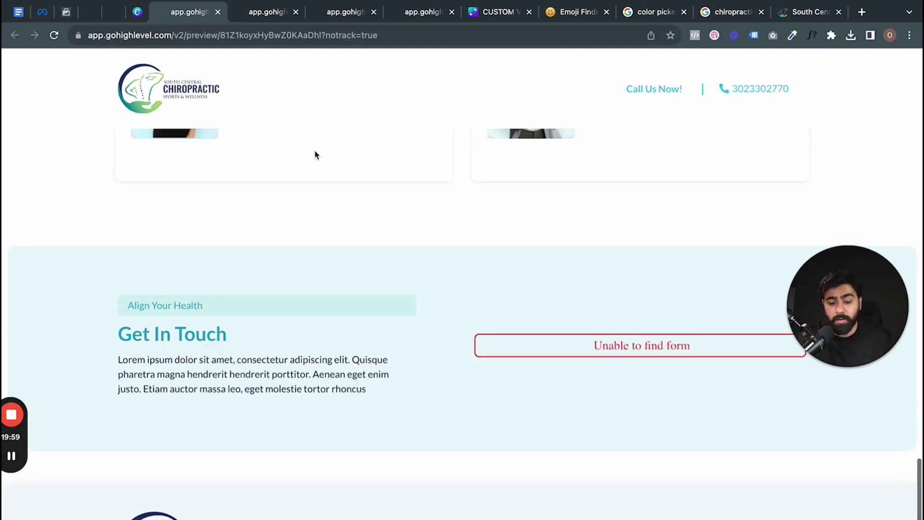
scroll(316, 154, "up", 4)
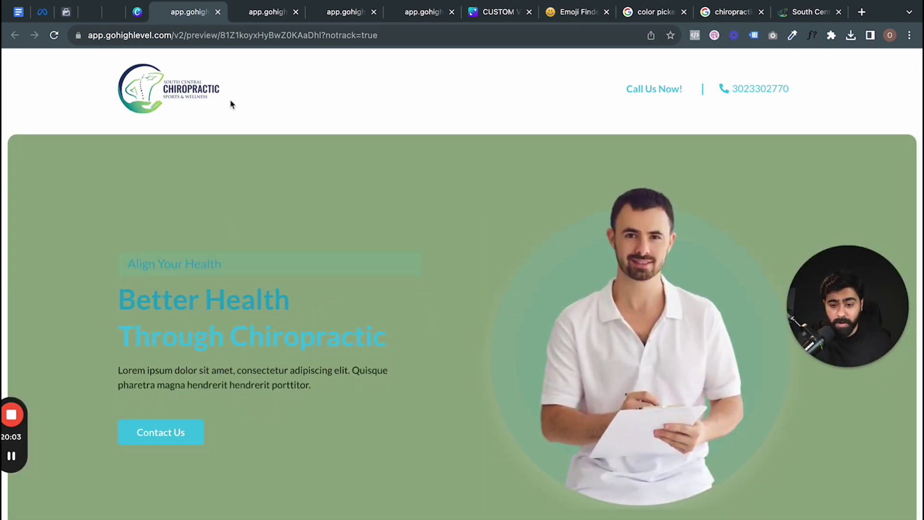
left_click(90, 13)
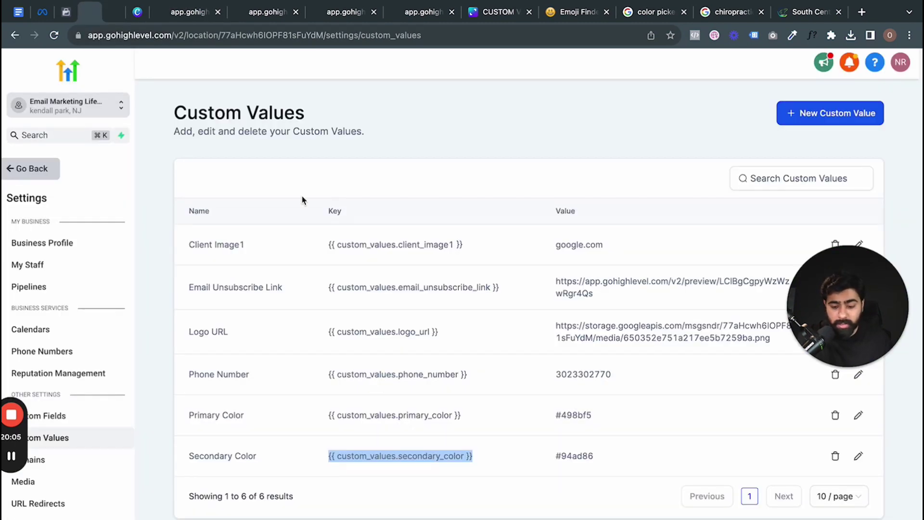